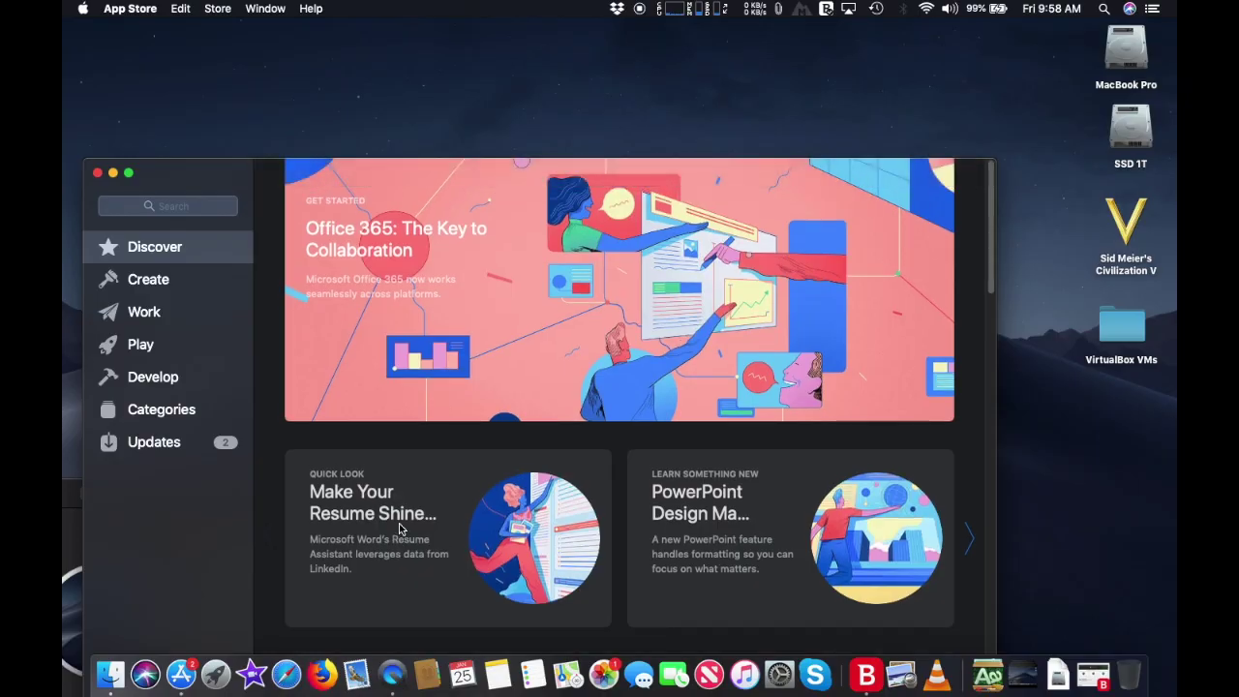
Scroll Discover down to Microsoft Office 365 and open the bundle's page
scroll(400, 528, down, 10)
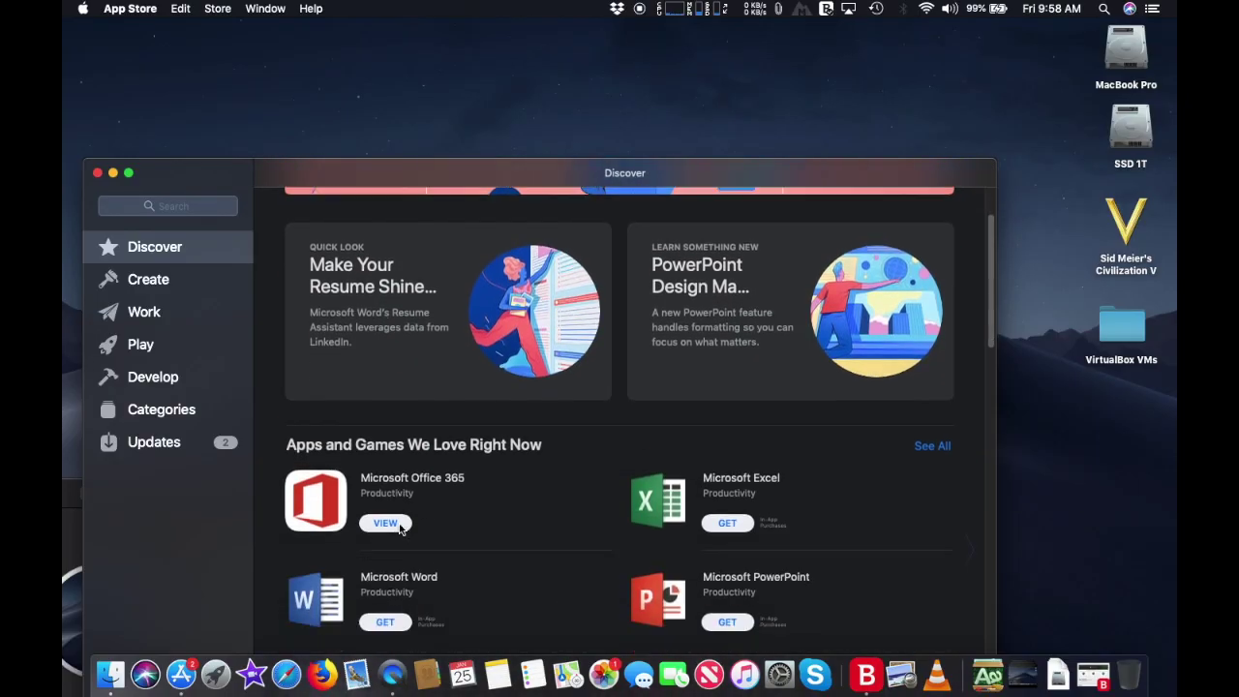
scroll(400, 527, down, 2)
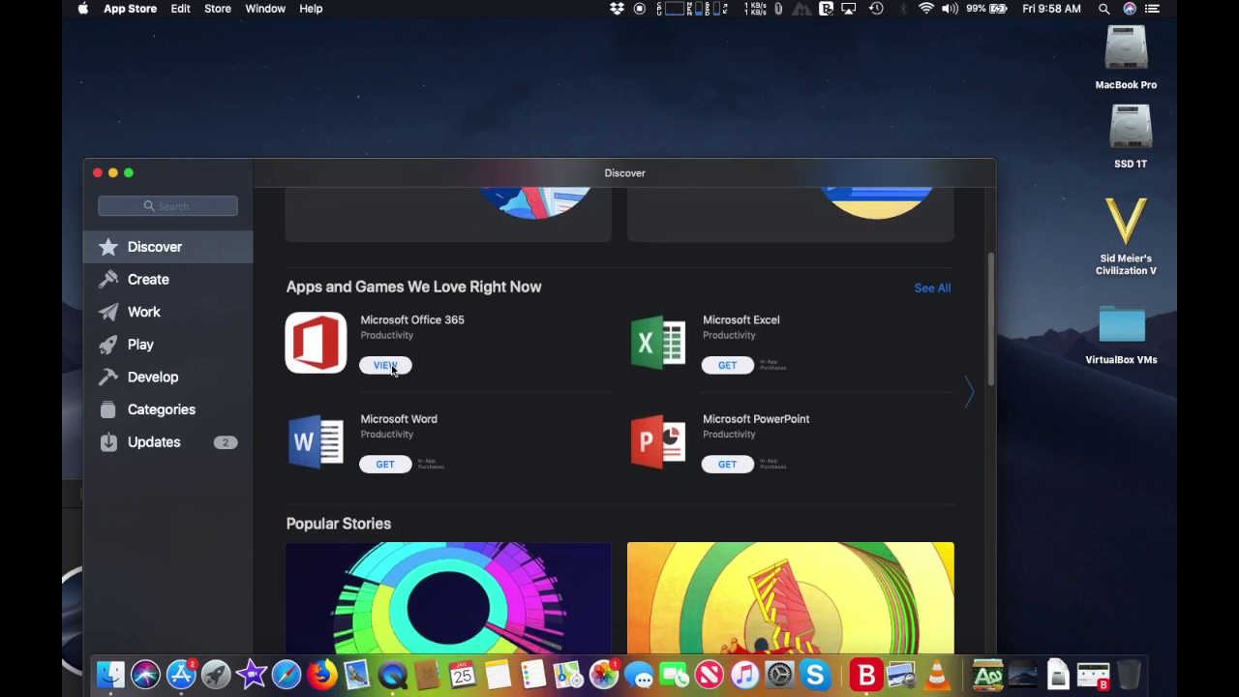
click(385, 366)
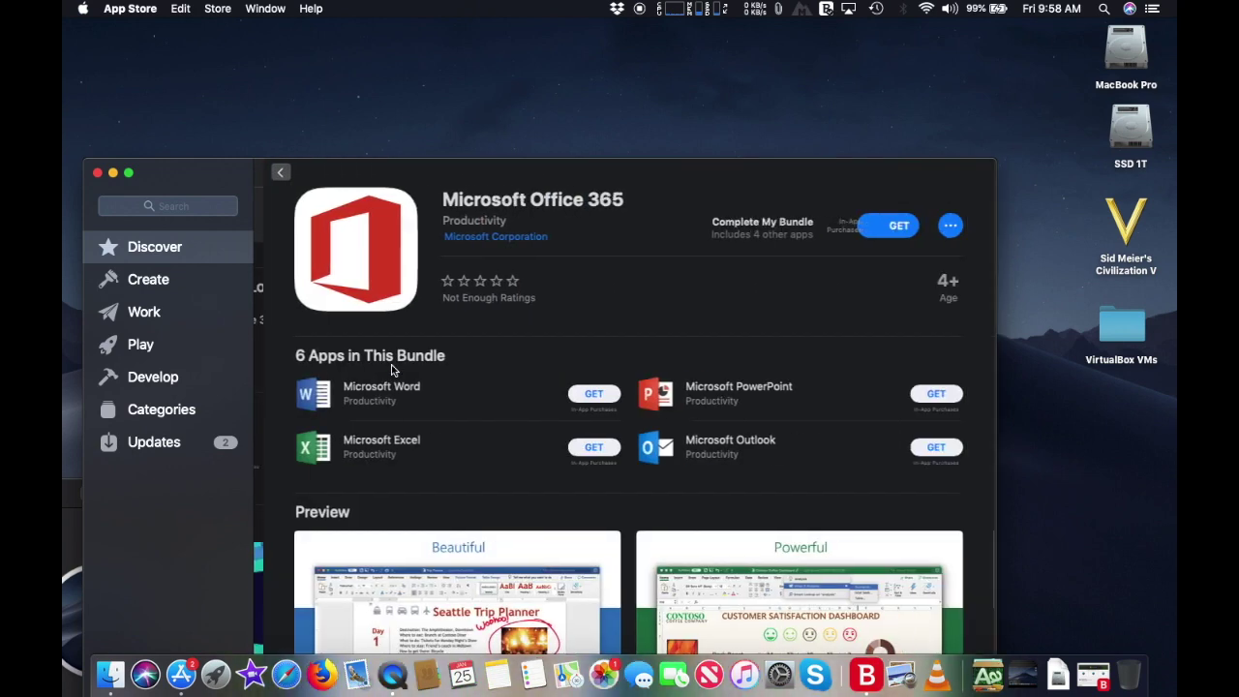
Install Word, Excel, Outlook and PowerPoint from the bundle, then launch Excel
click(586, 394)
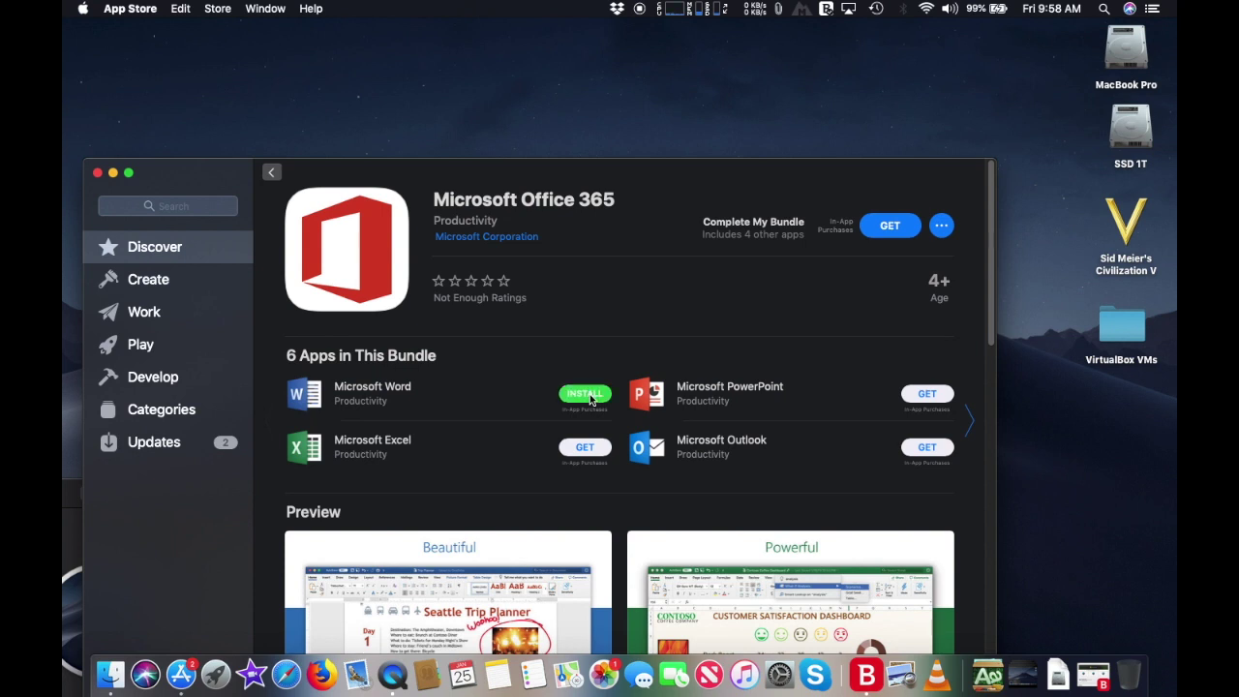
click(590, 397)
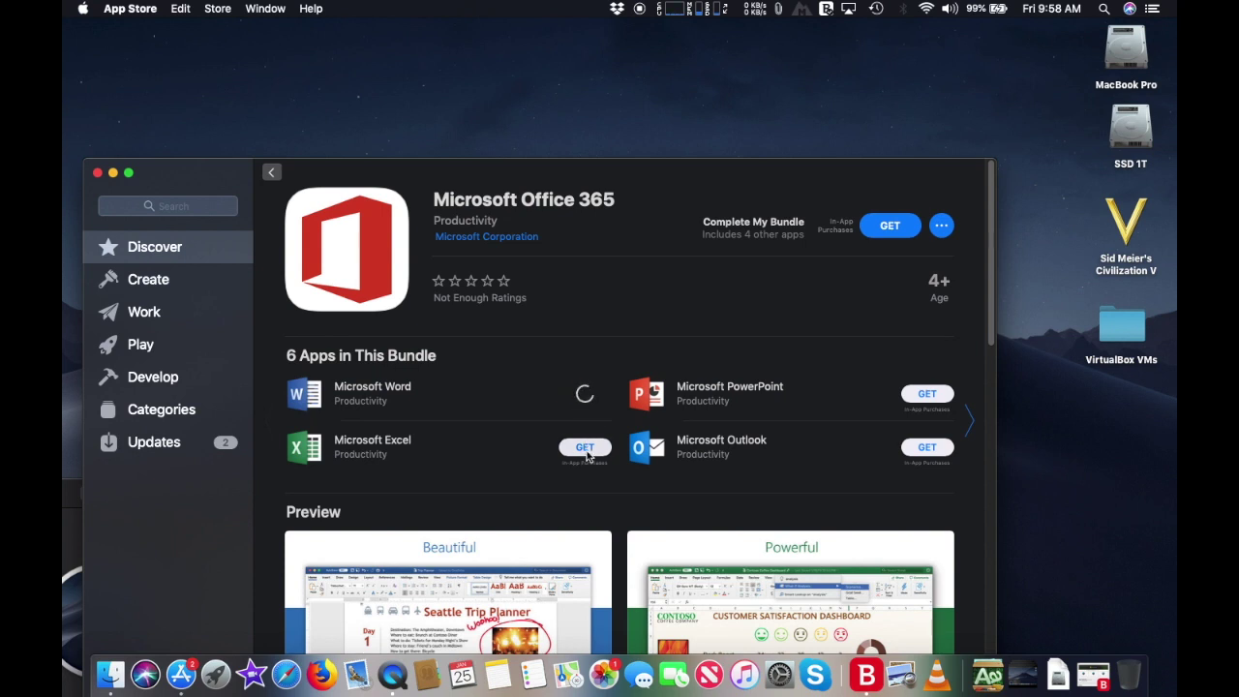
click(586, 453)
click(586, 453)
click(935, 451)
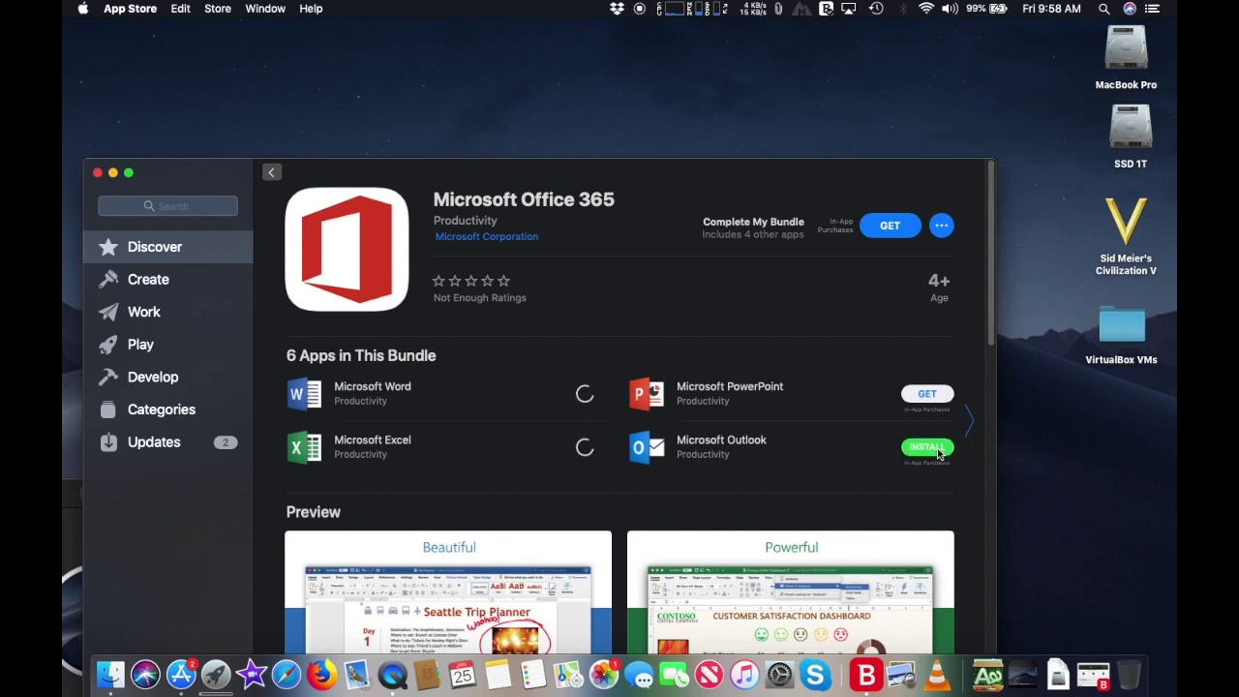
click(936, 451)
click(935, 397)
click(935, 397)
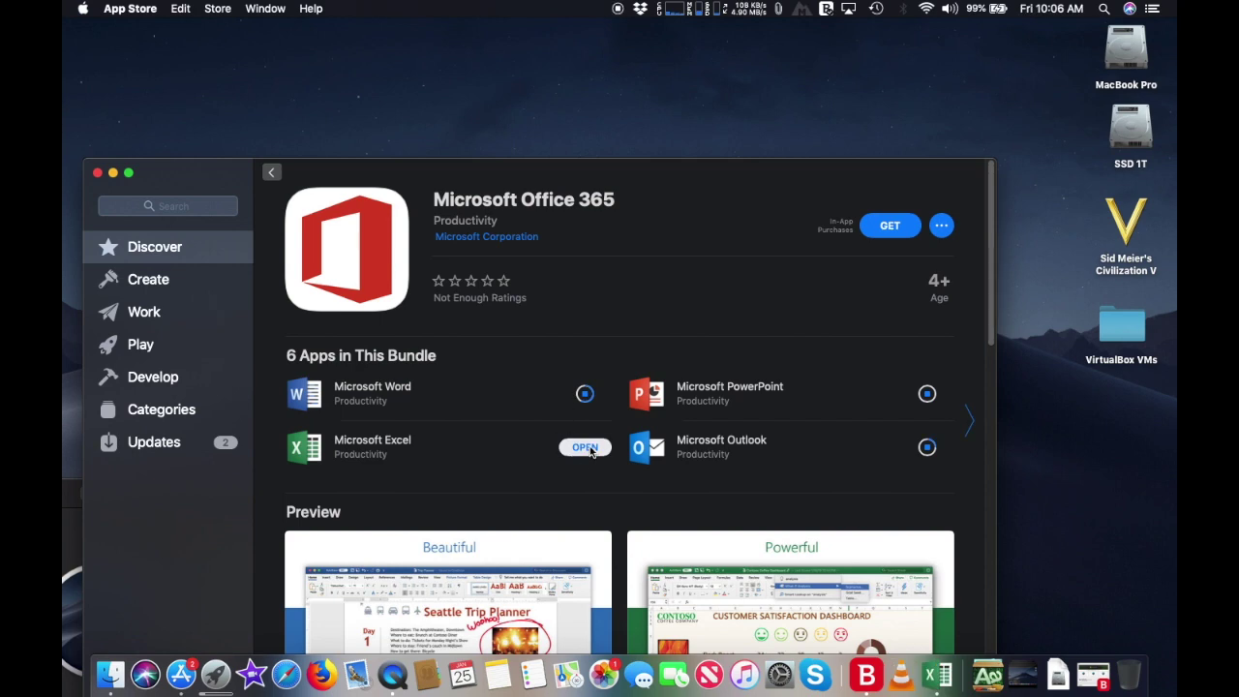
click(585, 447)
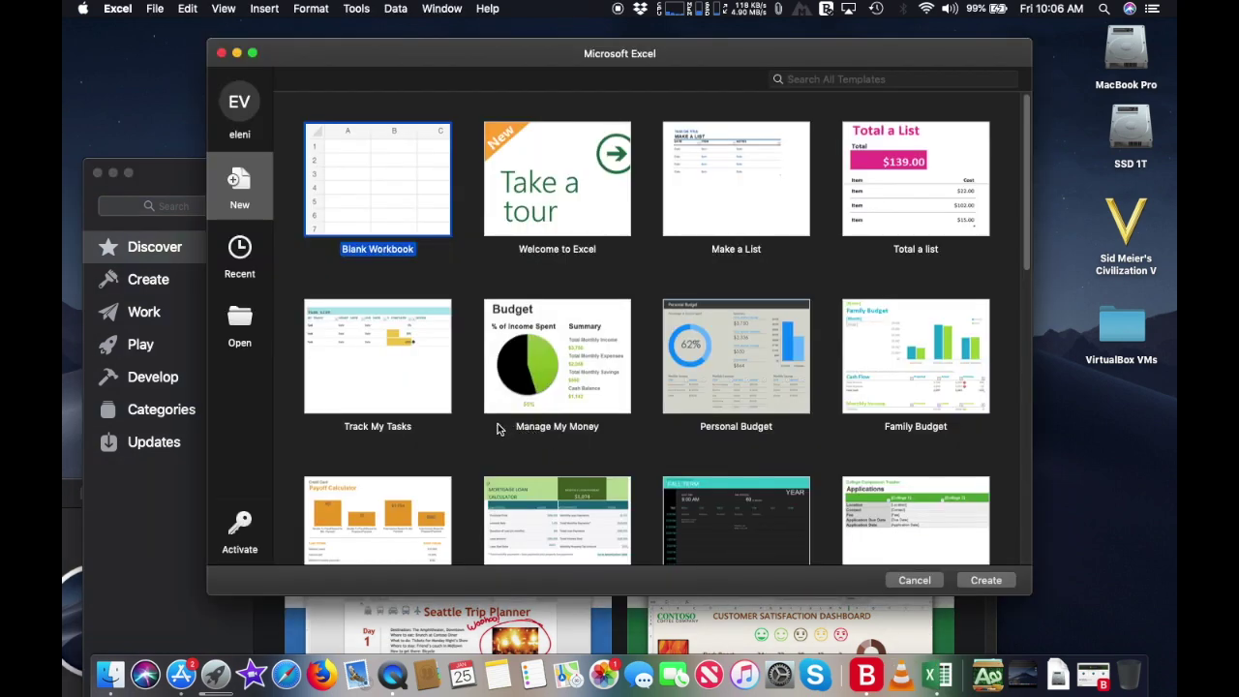
Browse Excel's template gallery and create a workbook from Online Sales Tracker
scroll(497, 429, down, 5)
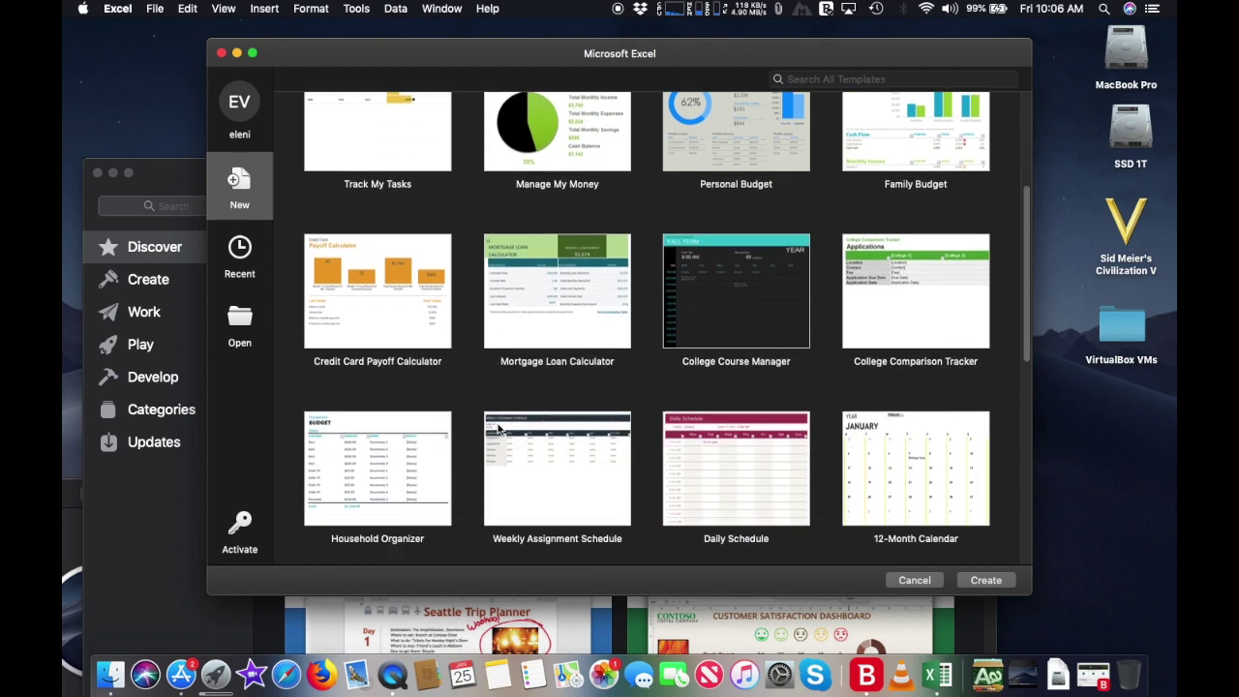
scroll(497, 429, down, 5)
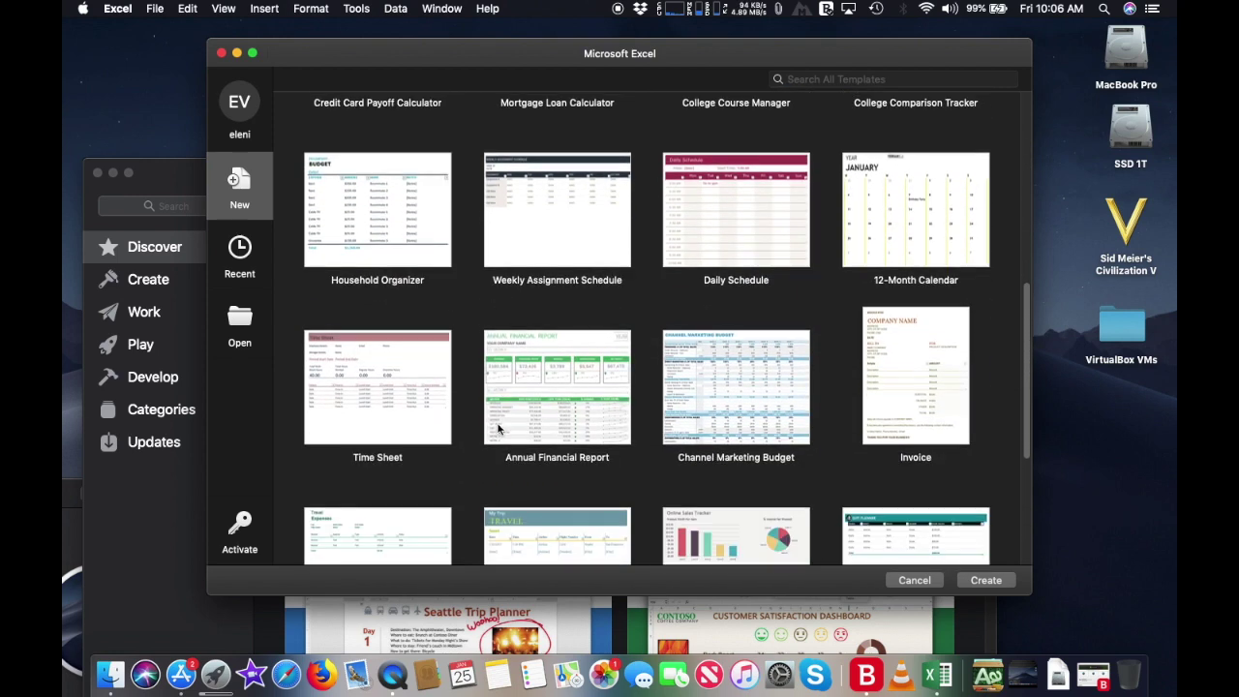
scroll(497, 428, down, 5)
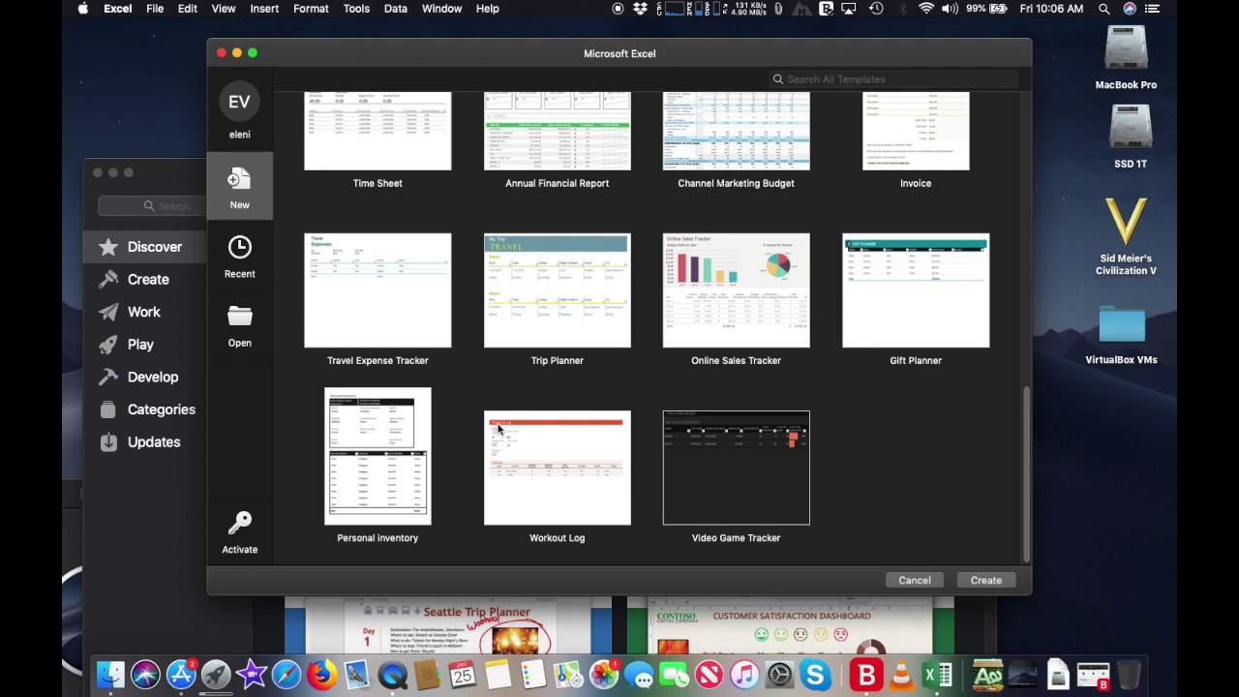
scroll(499, 428, up, 1)
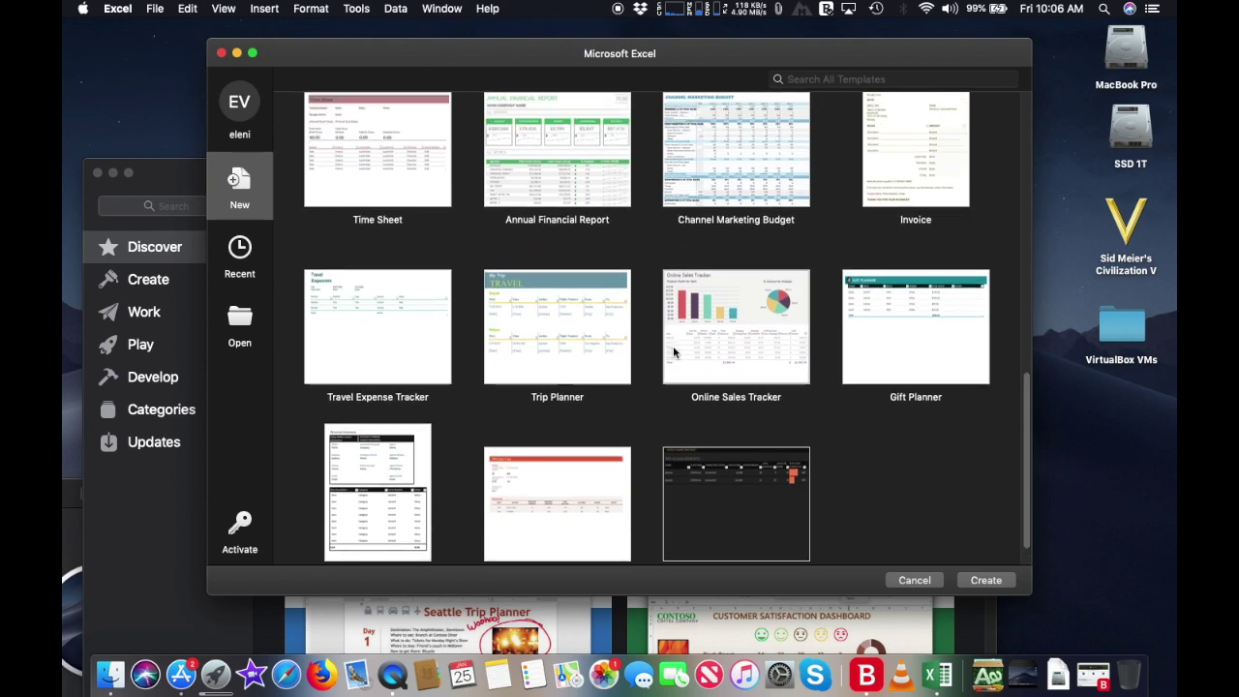
key(Escape)
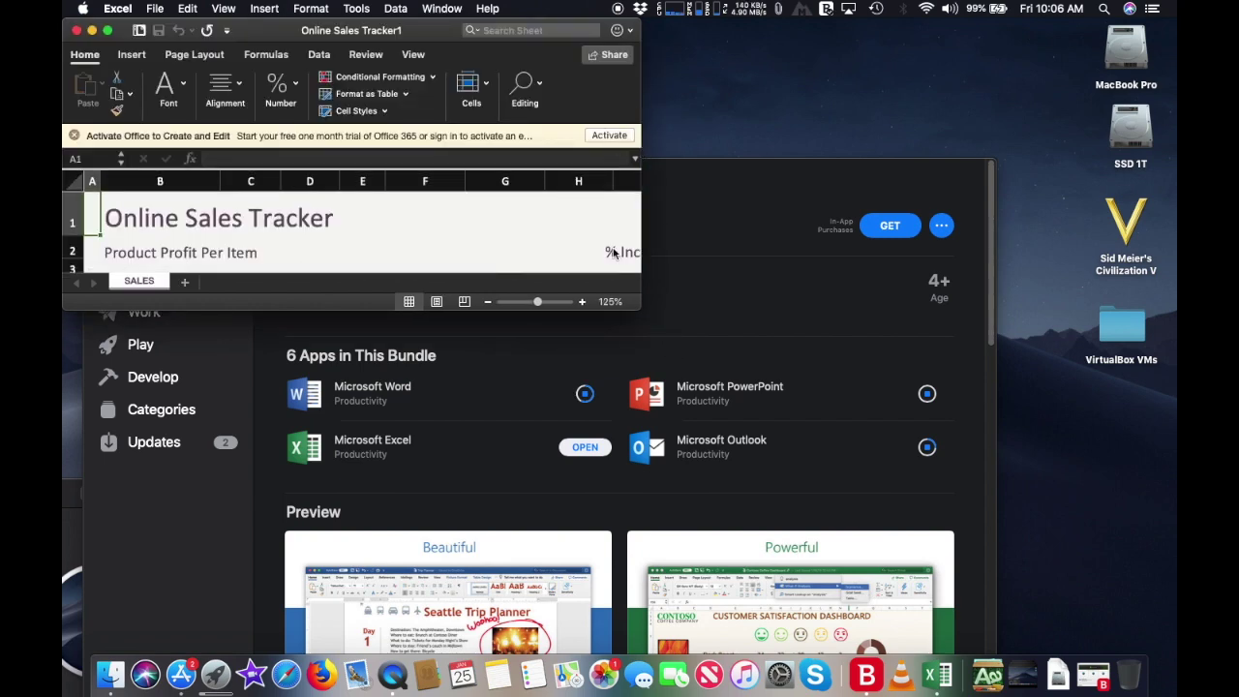
Enlarge the Online Sales Tracker1 window and scroll through its charts and sales table
drag(639, 307, 1174, 671)
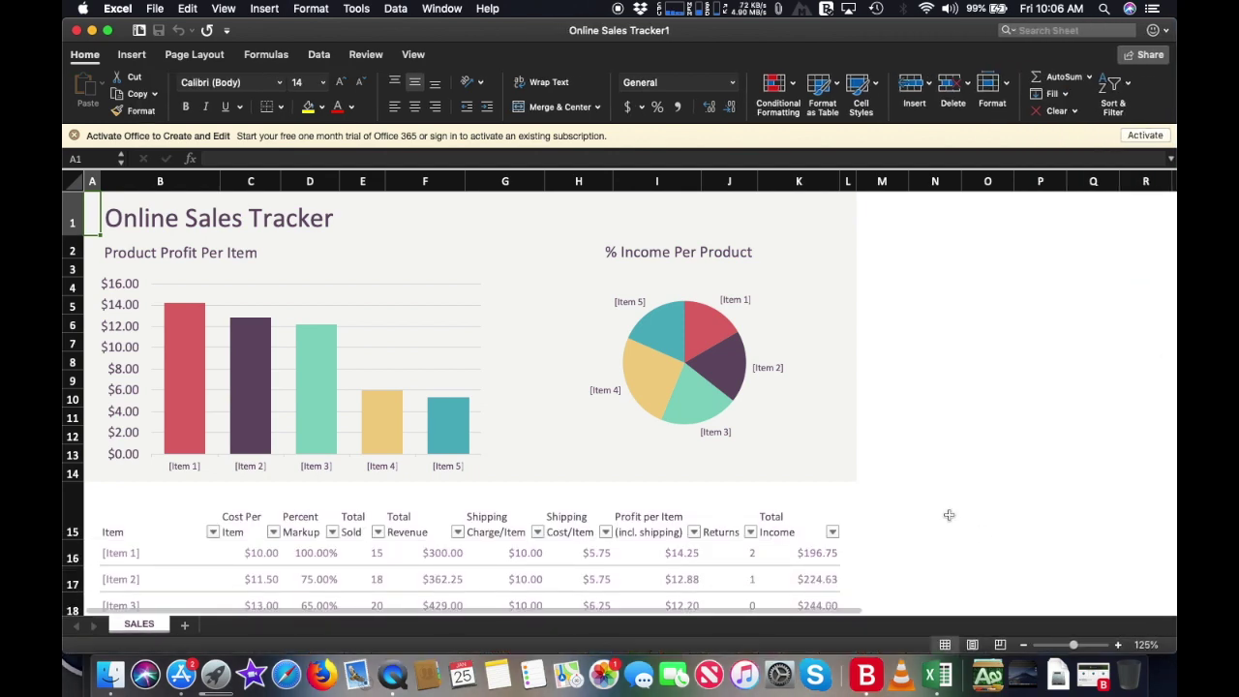
scroll(864, 444, down, 3)
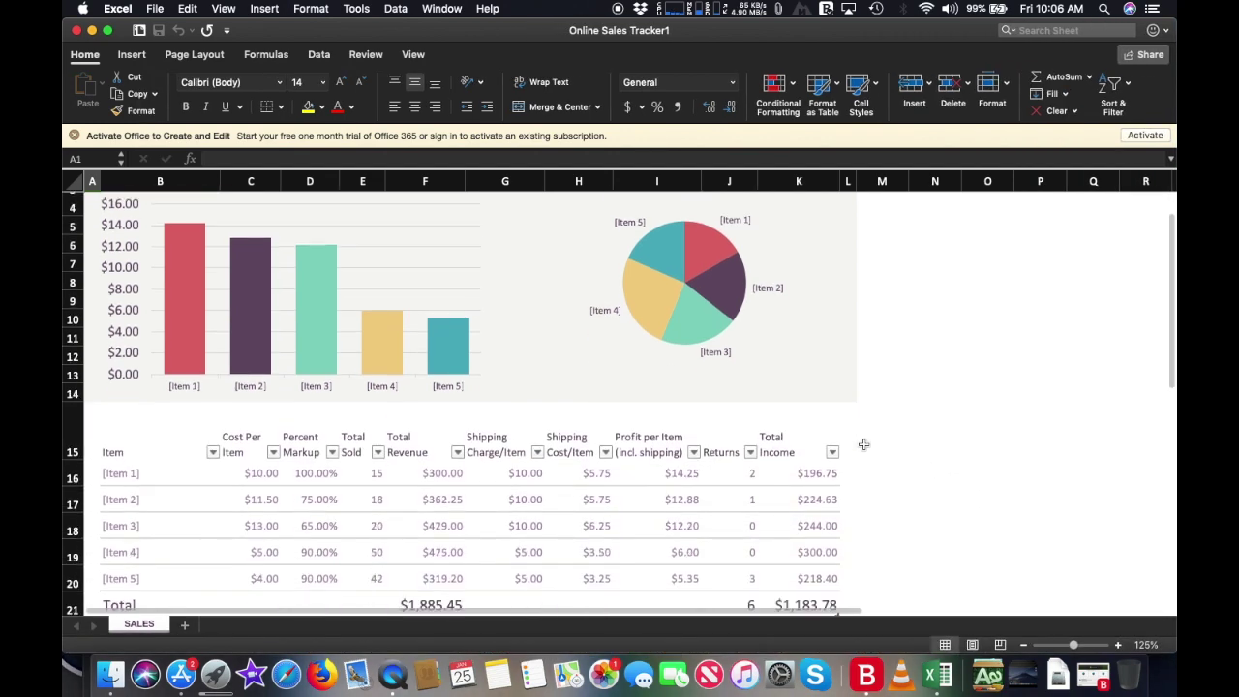
scroll(864, 444, down, 15)
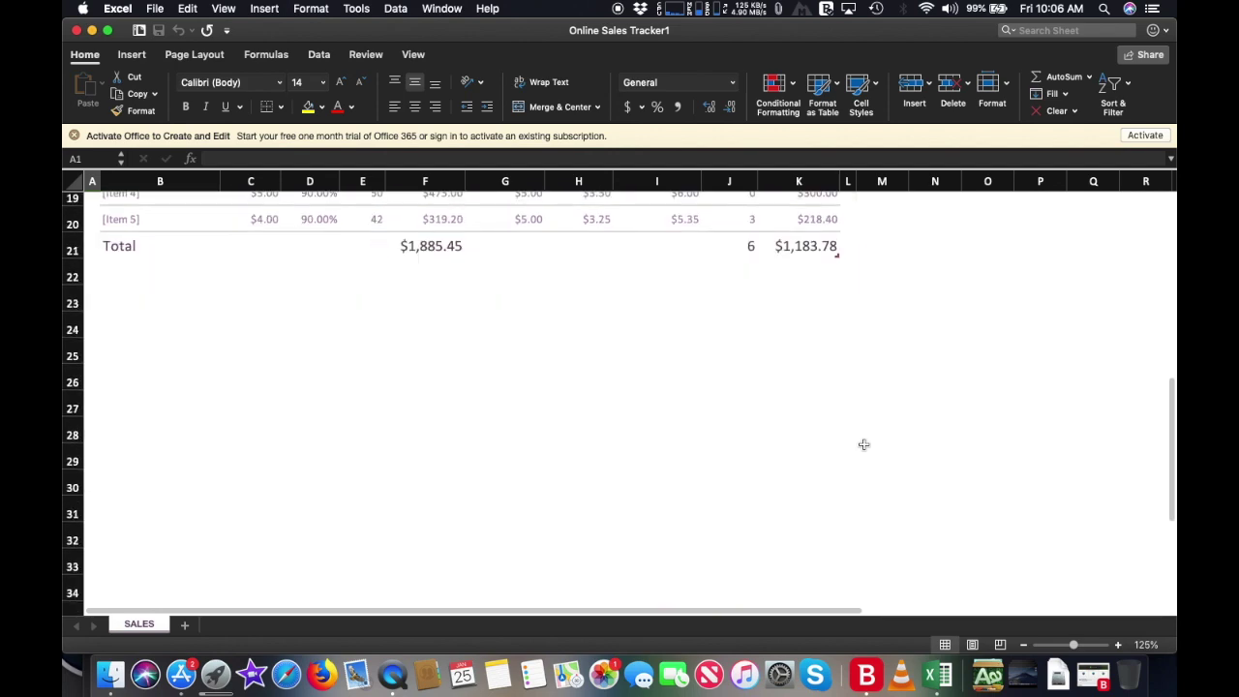
scroll(863, 445, down, 3)
scroll(863, 444, up, 18)
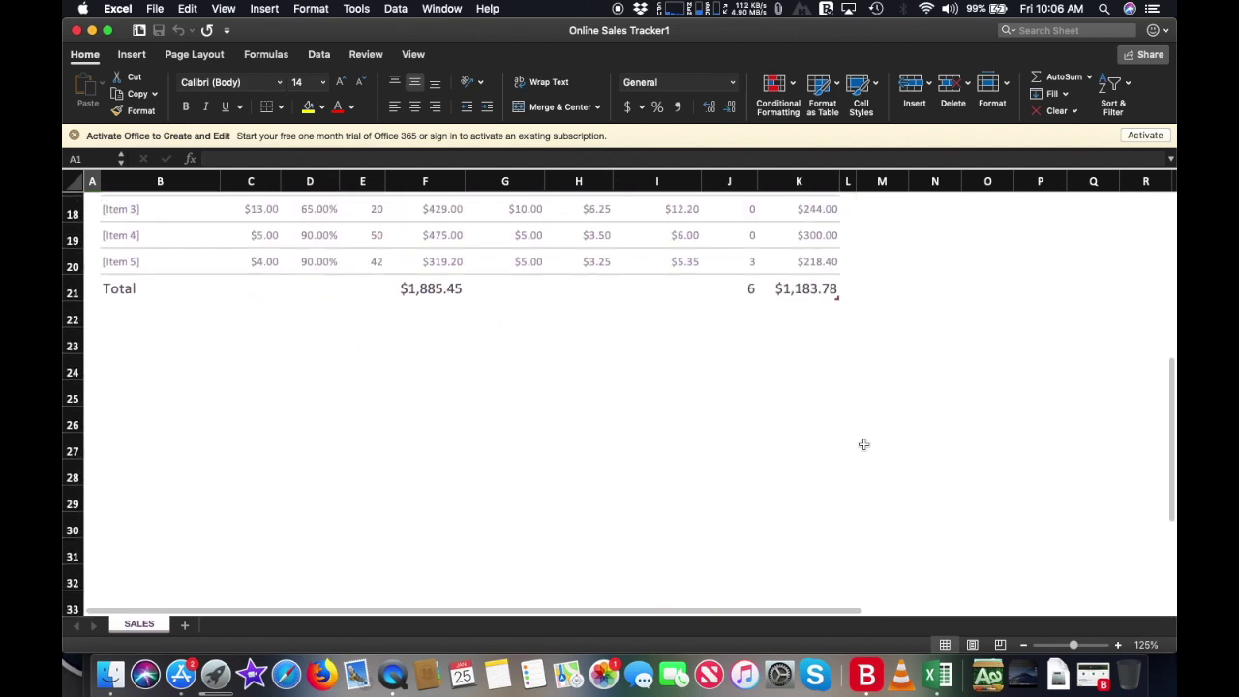
scroll(863, 444, up, 5)
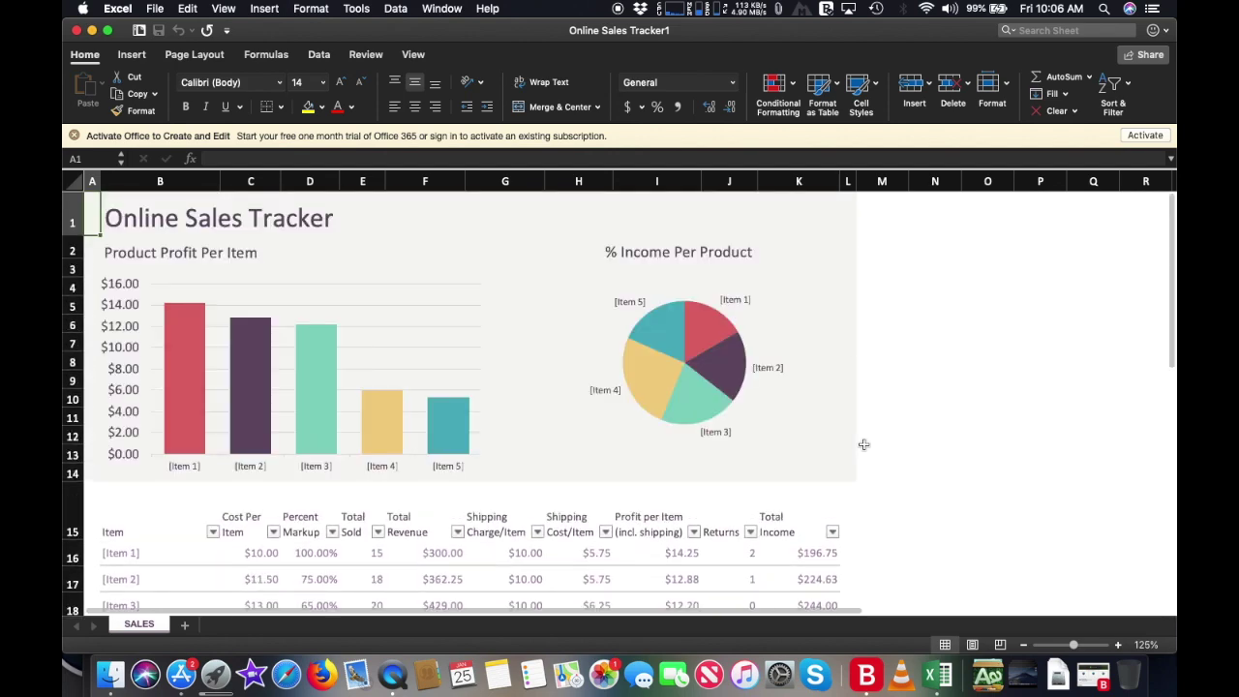
click(117, 10)
Create a blank Book1 workbook, then close it and Online Sales Tracker1
mouse_move(151, 11)
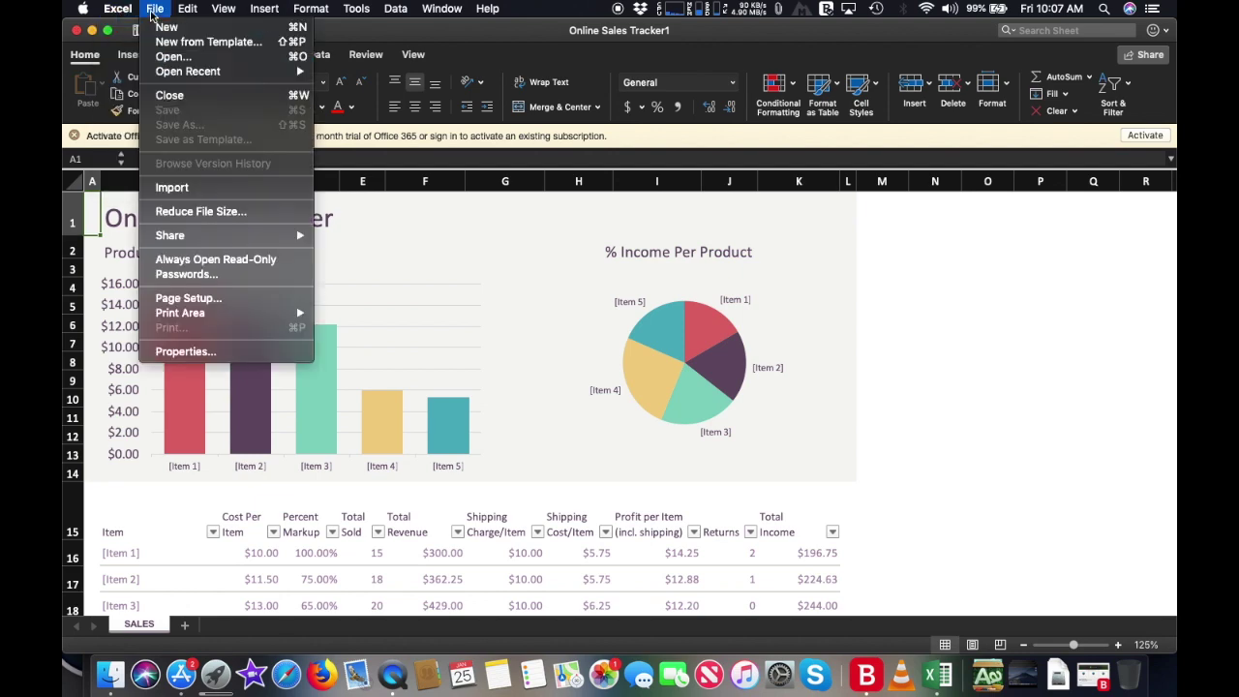
click(314, 155)
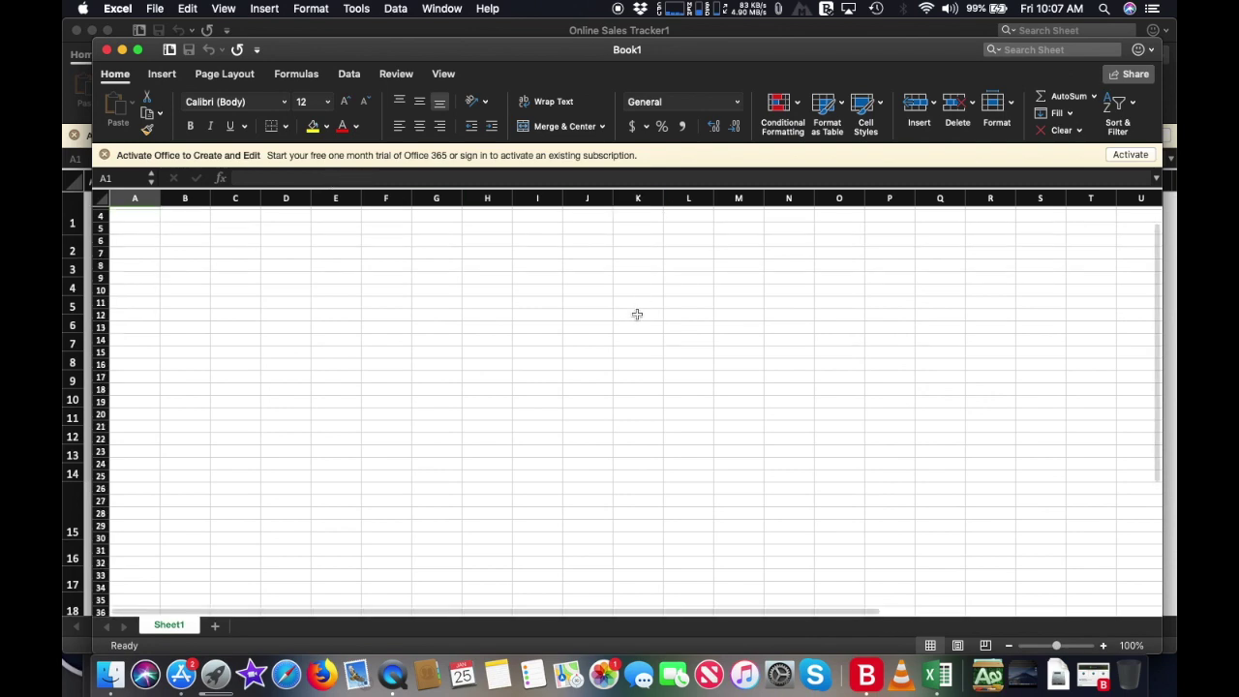
scroll(562, 257, down, 1)
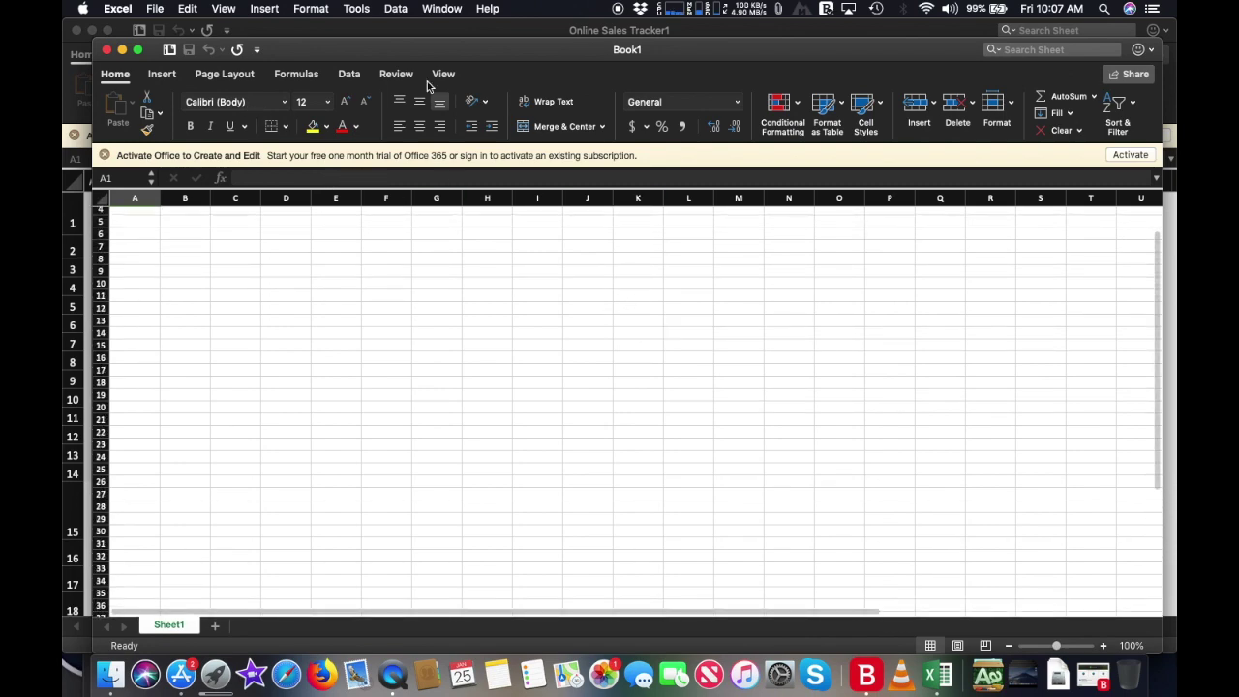
click(107, 50)
click(78, 31)
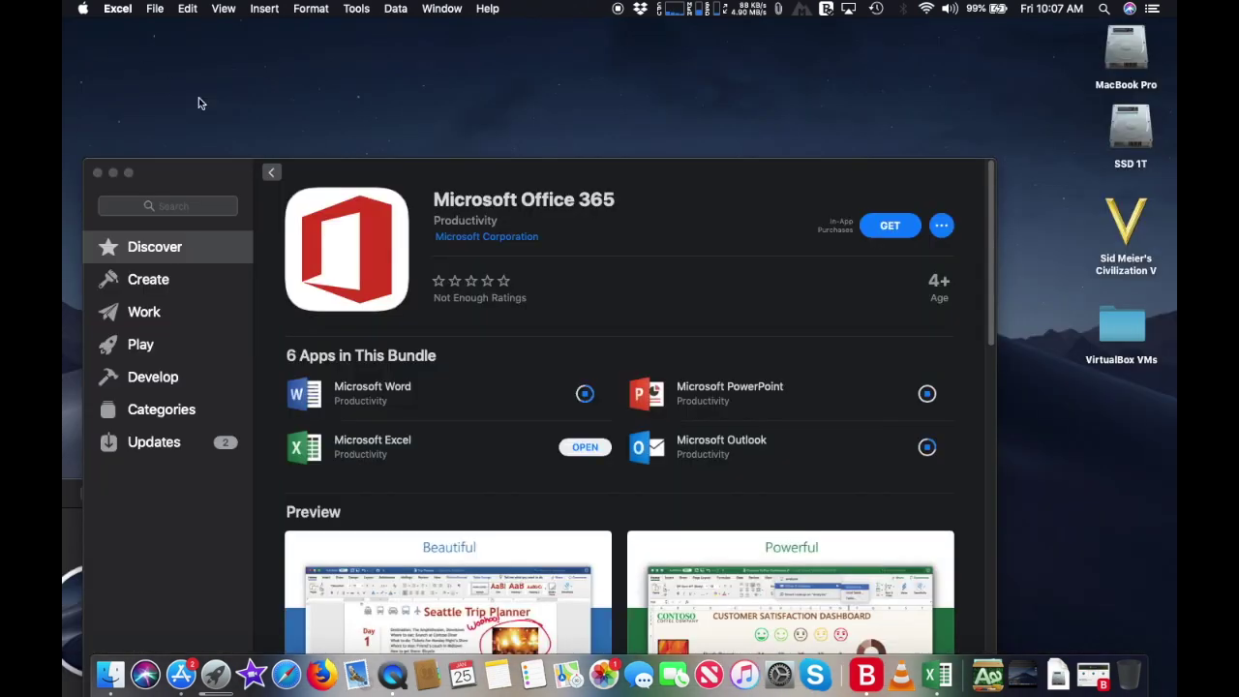
Relaunch Excel and create a workbook from the Annual Financial Report template
click(583, 448)
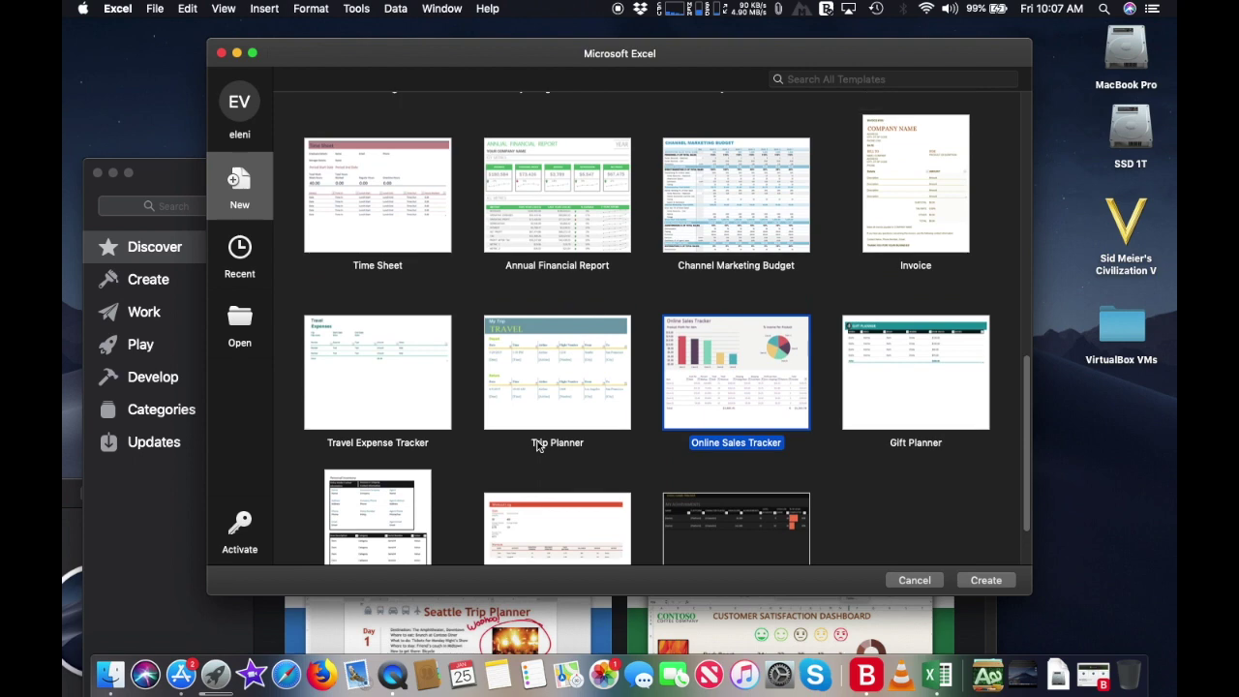
scroll(537, 445, up, 3)
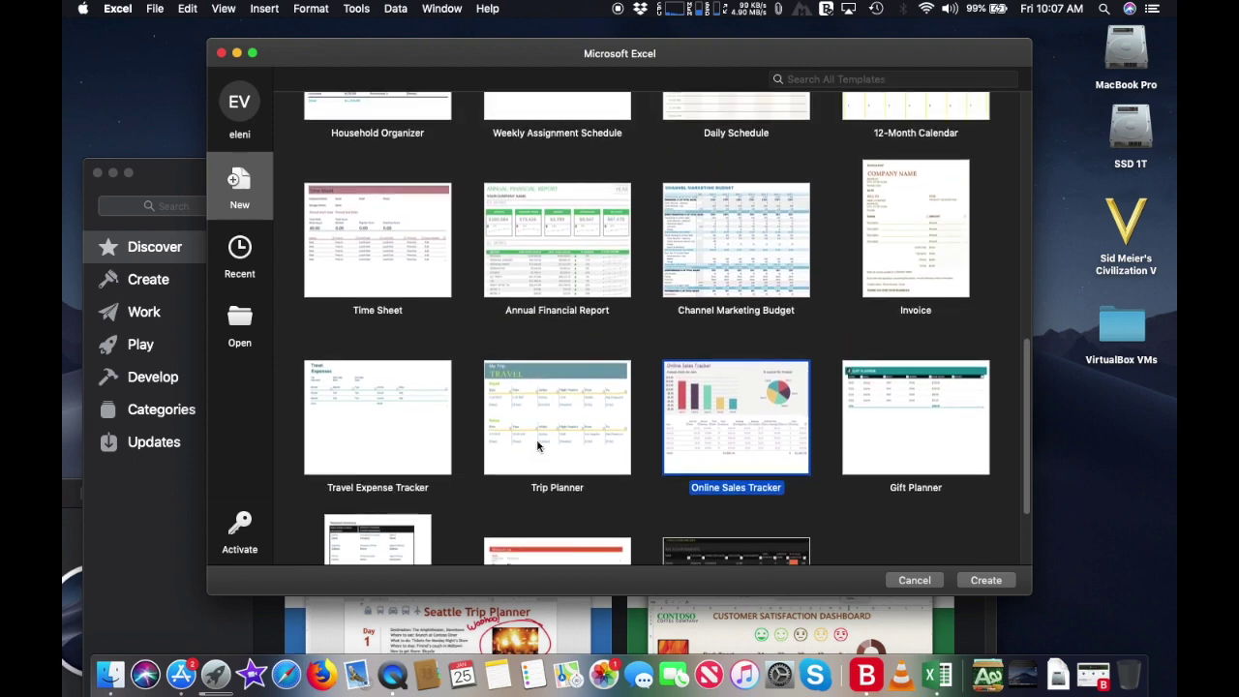
scroll(537, 445, up, 1)
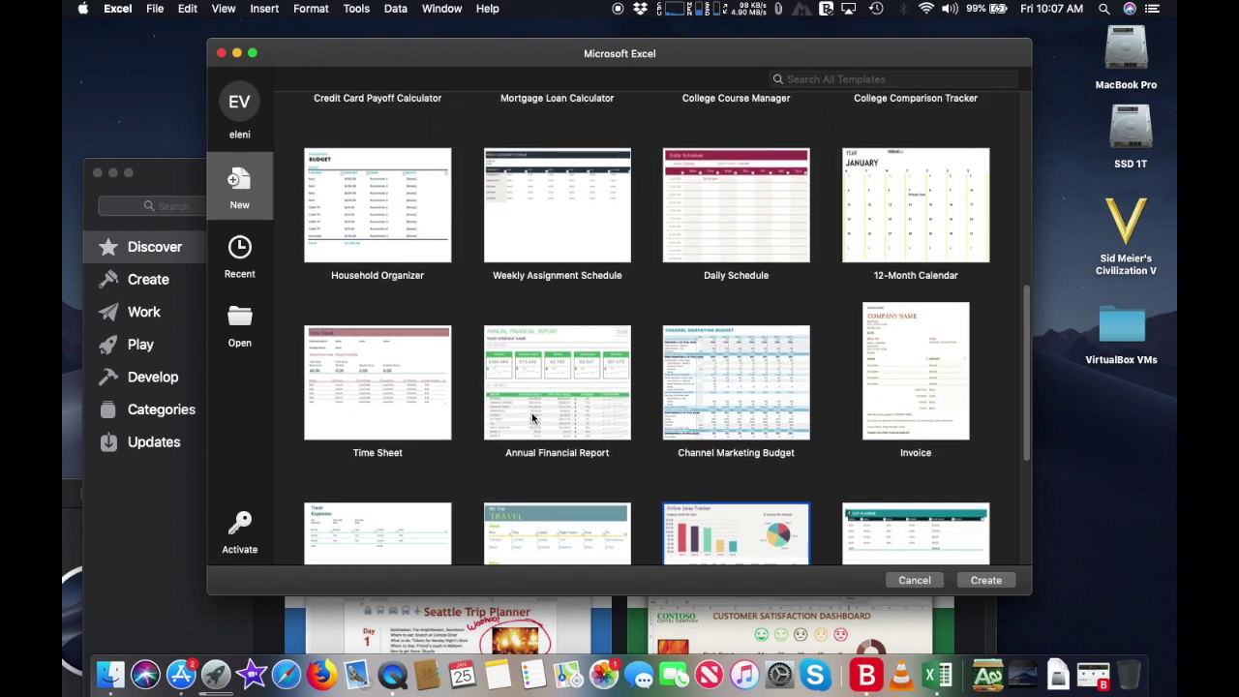
double_click(531, 412)
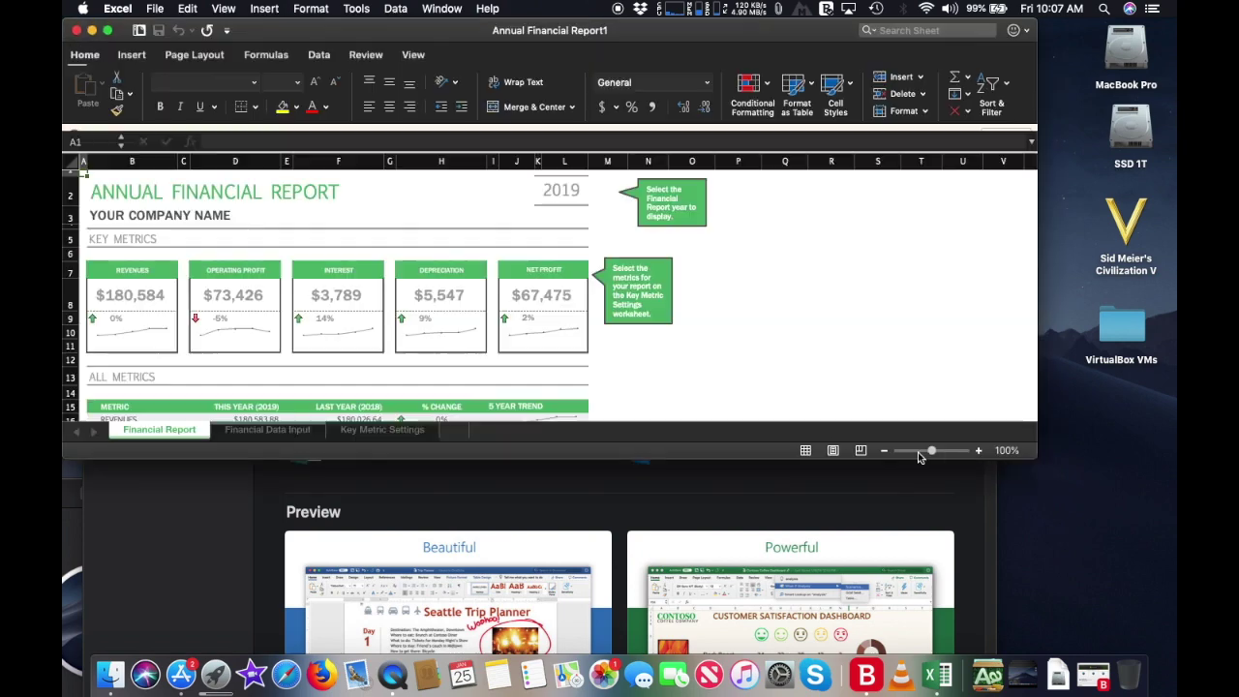
drag(1036, 455, 1167, 654)
scroll(764, 510, down, 5)
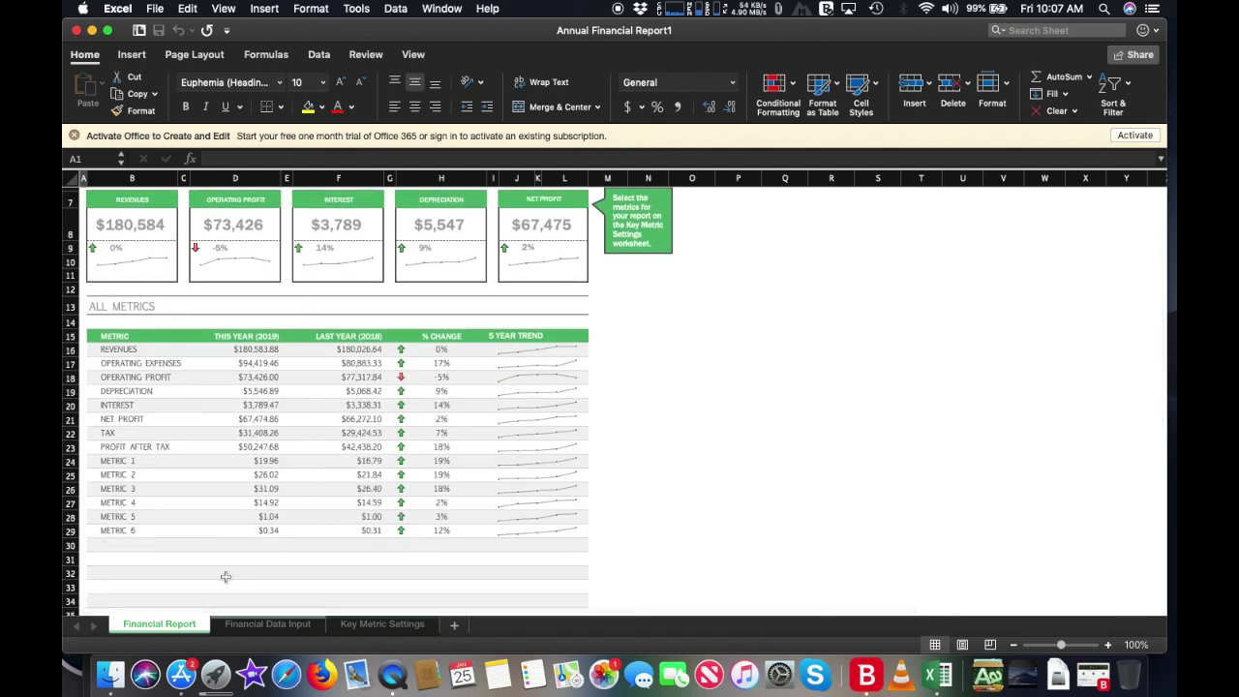
click(251, 629)
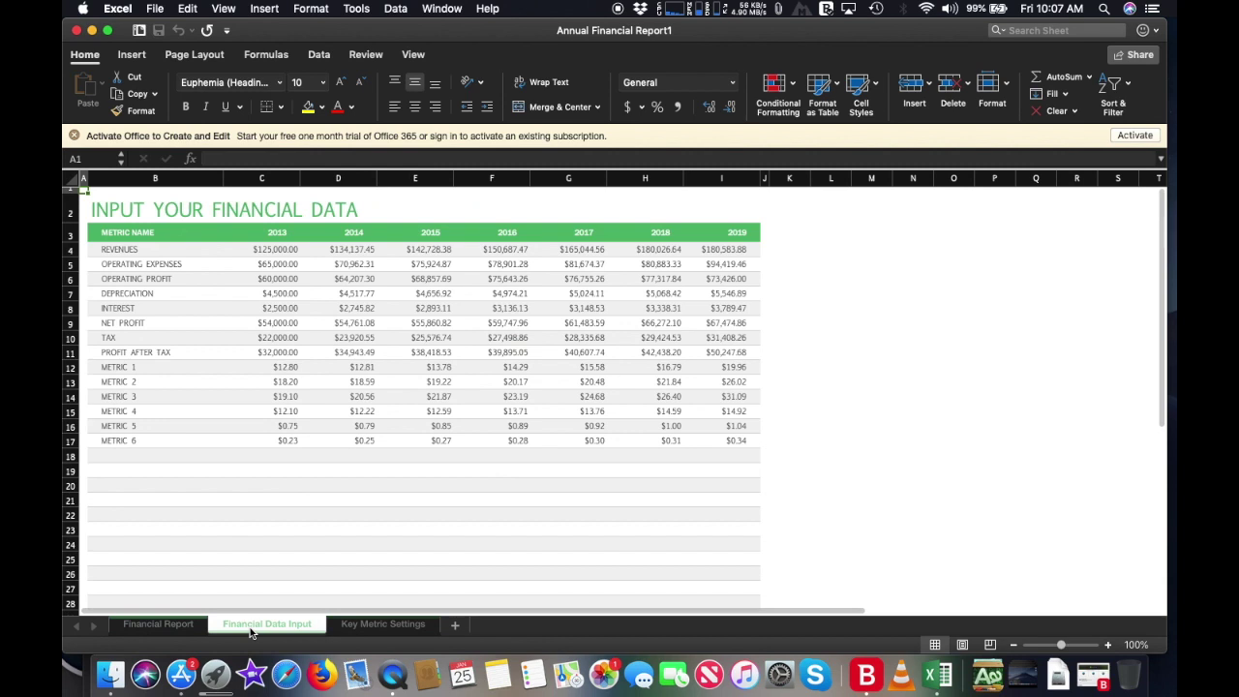
click(360, 629)
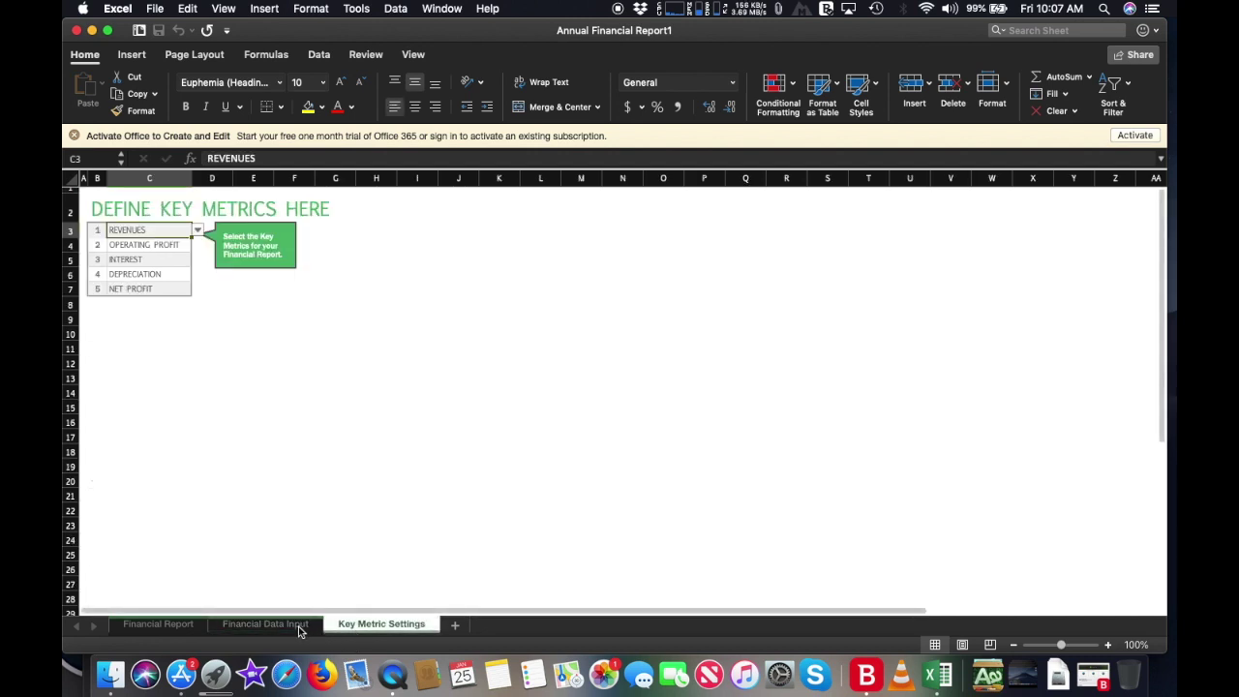
click(180, 626)
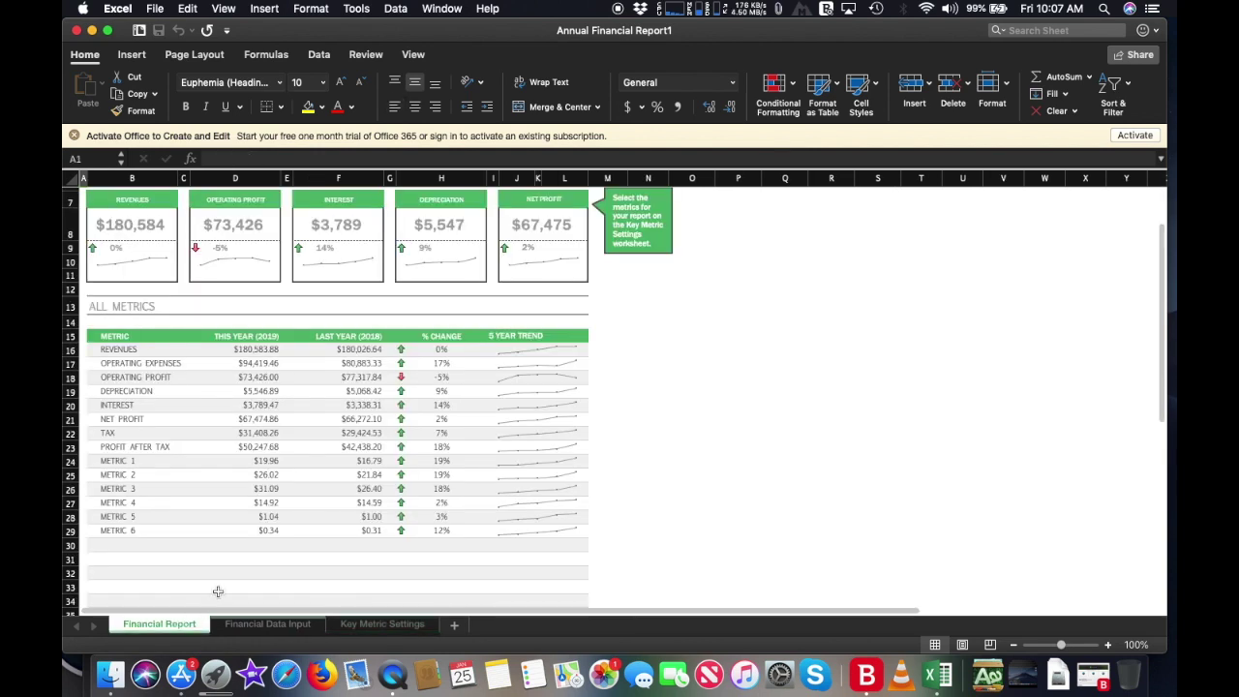
scroll(218, 592, down, 1)
scroll(219, 591, up, 5)
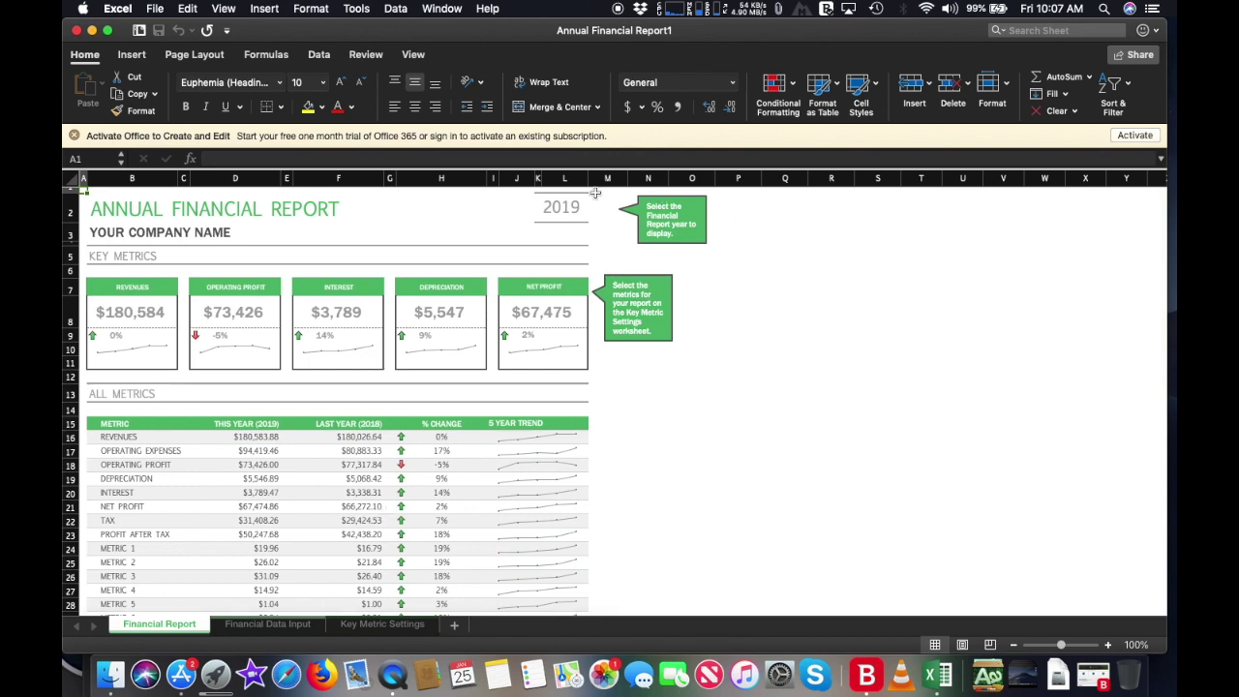
click(118, 8)
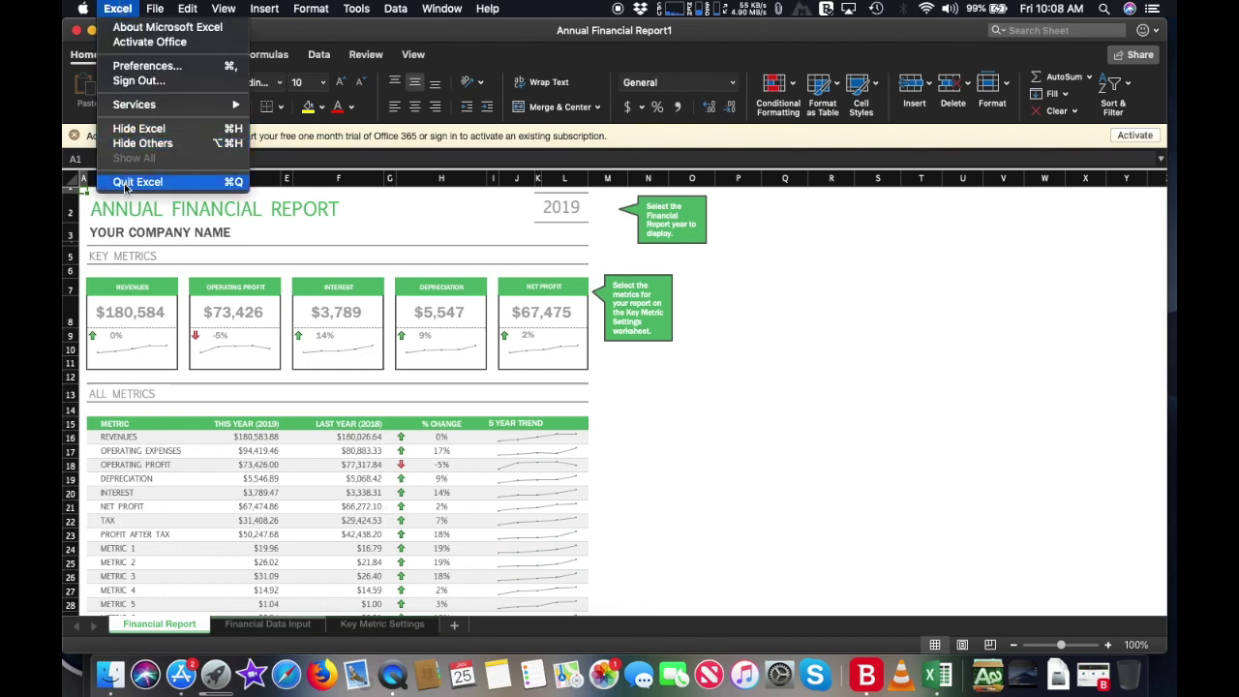
Quit Excel, install the whole Office 365 bundle, and launch Word
click(132, 182)
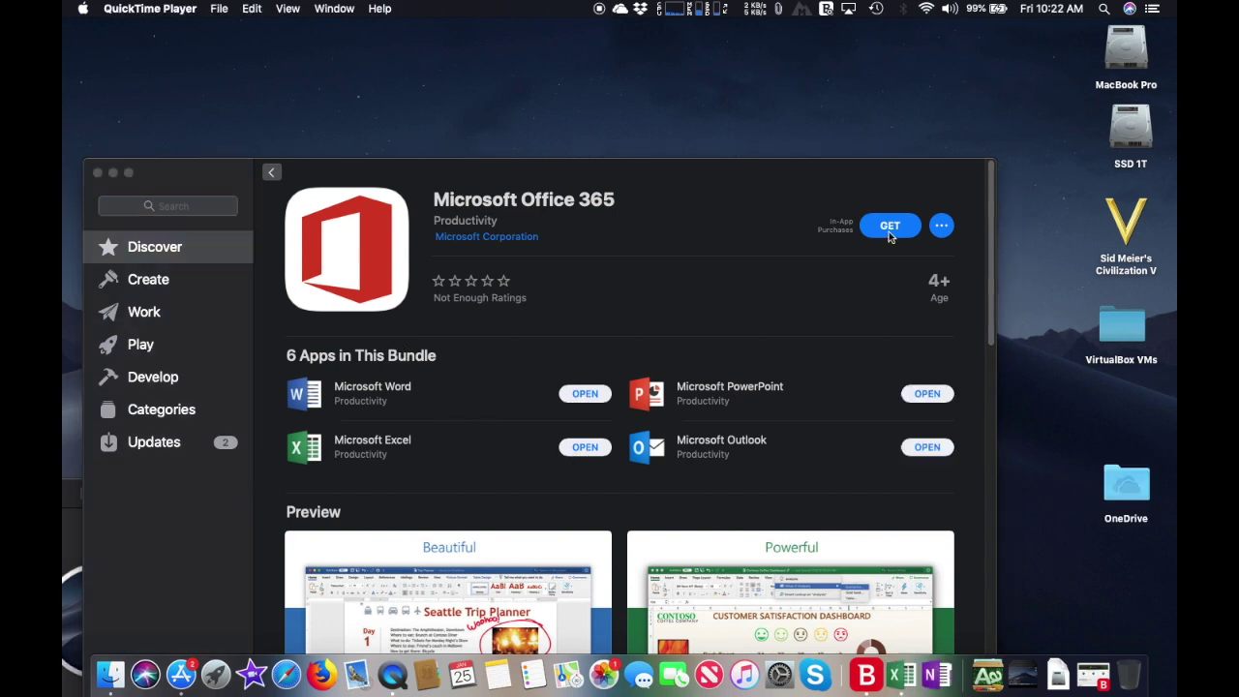
click(889, 230)
click(889, 230)
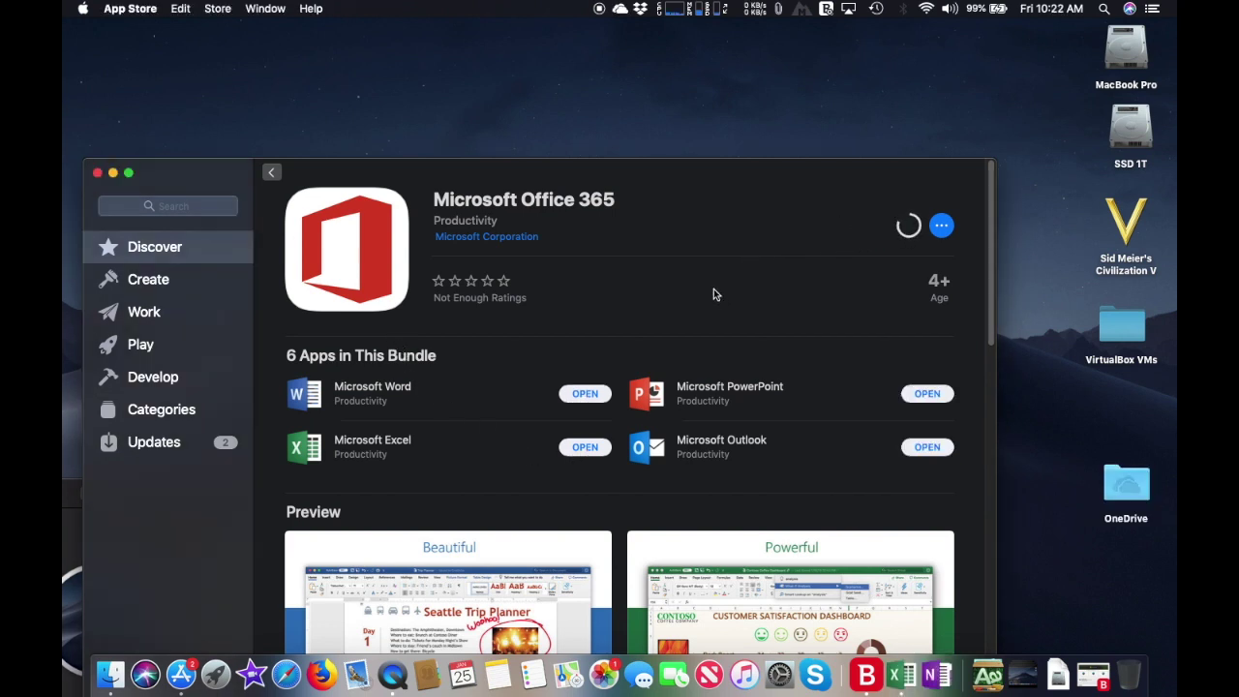
click(591, 396)
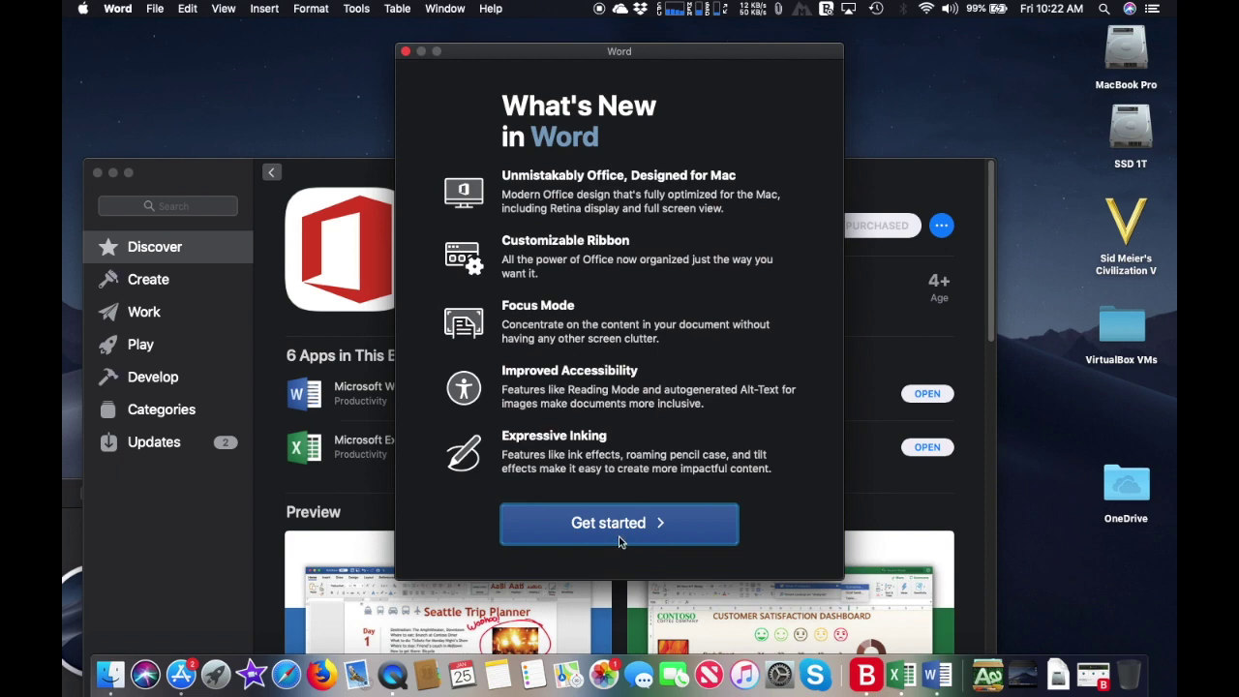
Skip Word's intro, sign-in and contacts prompts, then create a Business Paper document
click(620, 541)
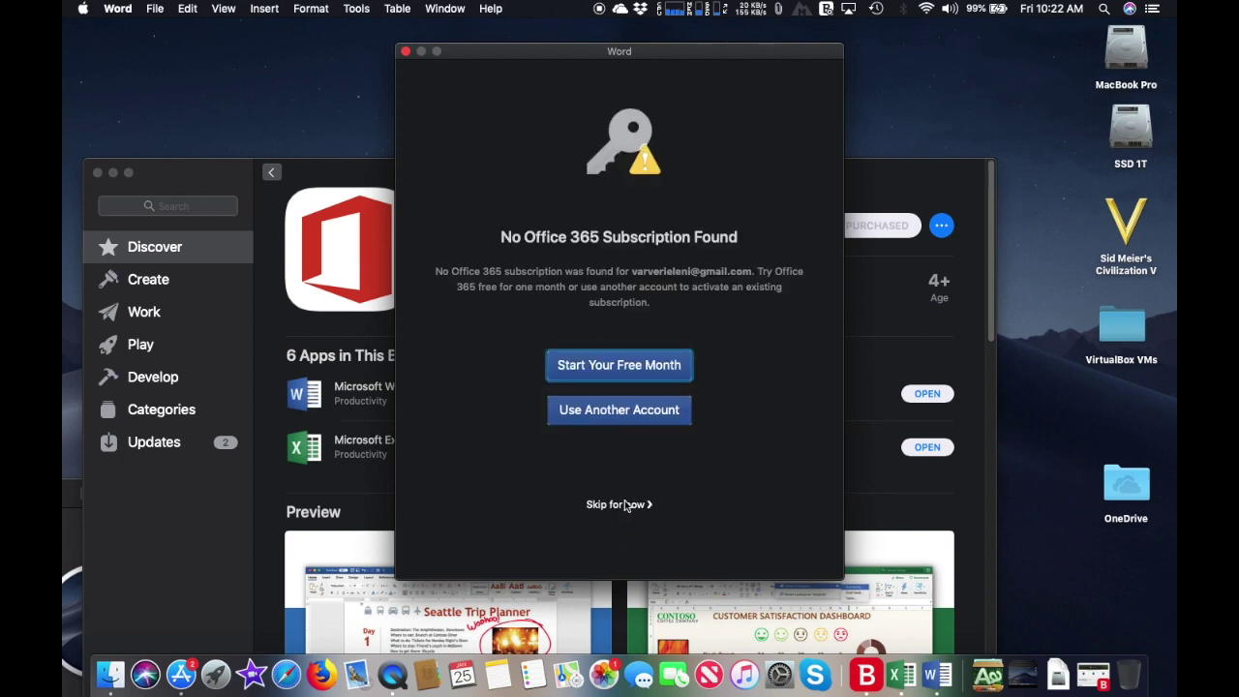
click(625, 505)
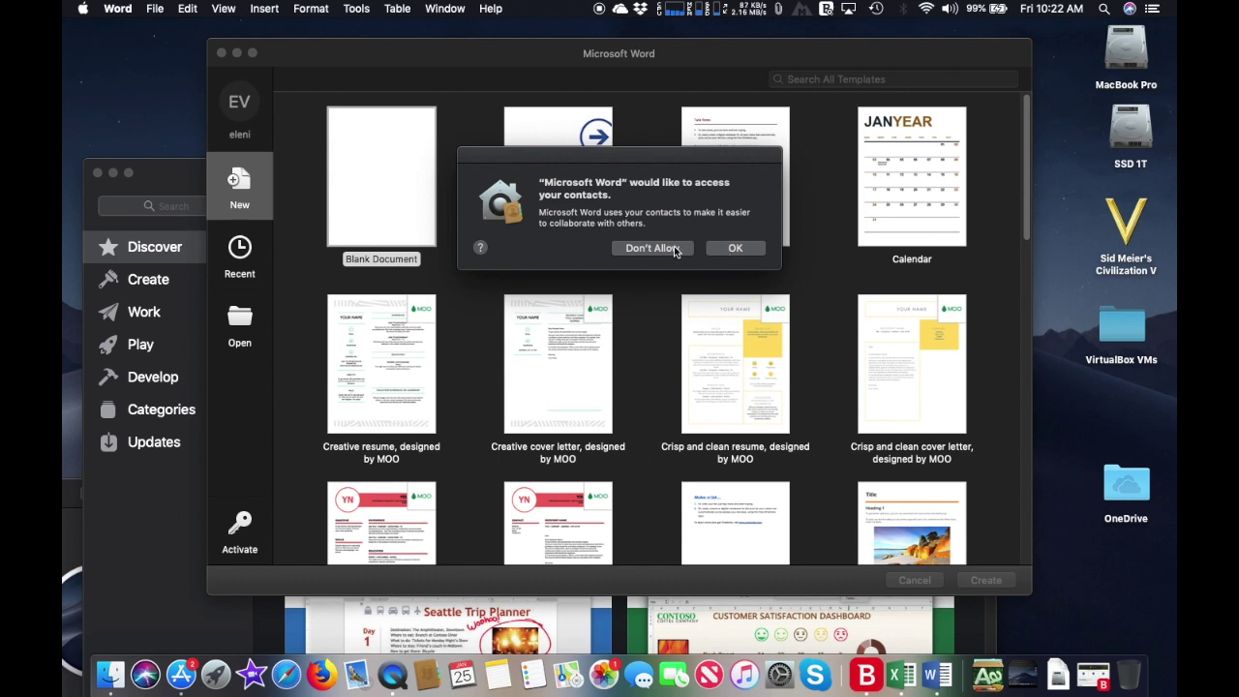
click(676, 249)
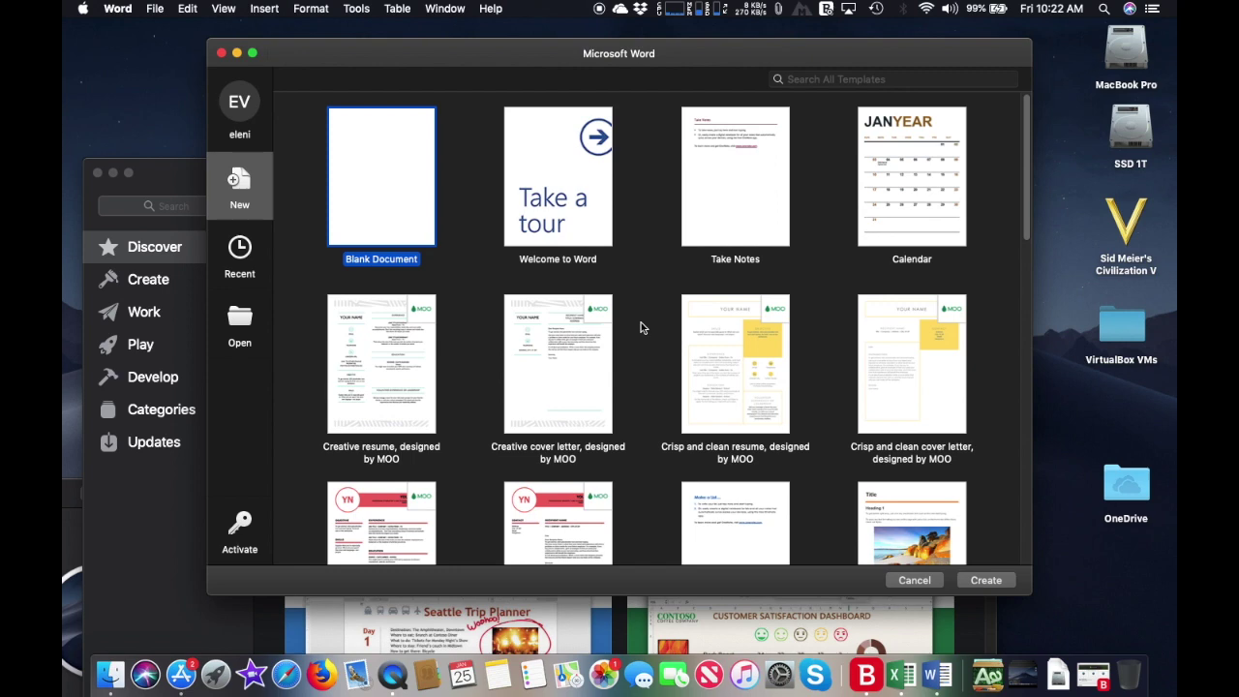
scroll(640, 328, down, 3)
scroll(697, 342, down, 3)
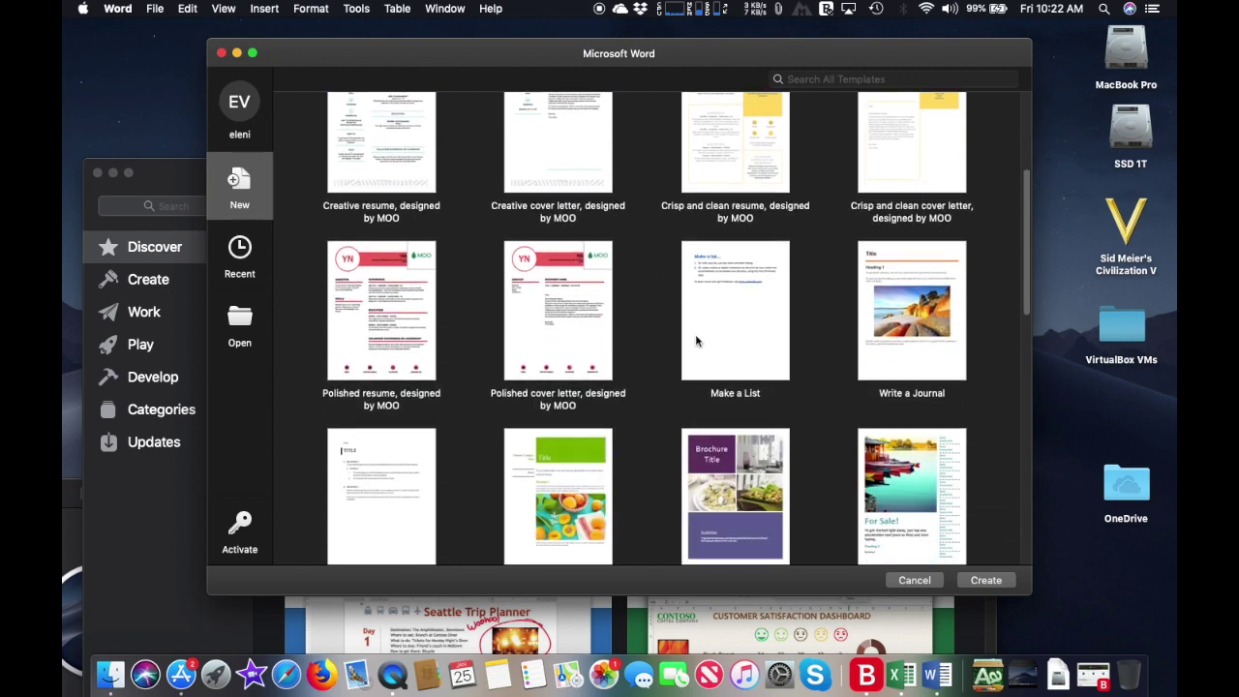
scroll(861, 355, down, 10)
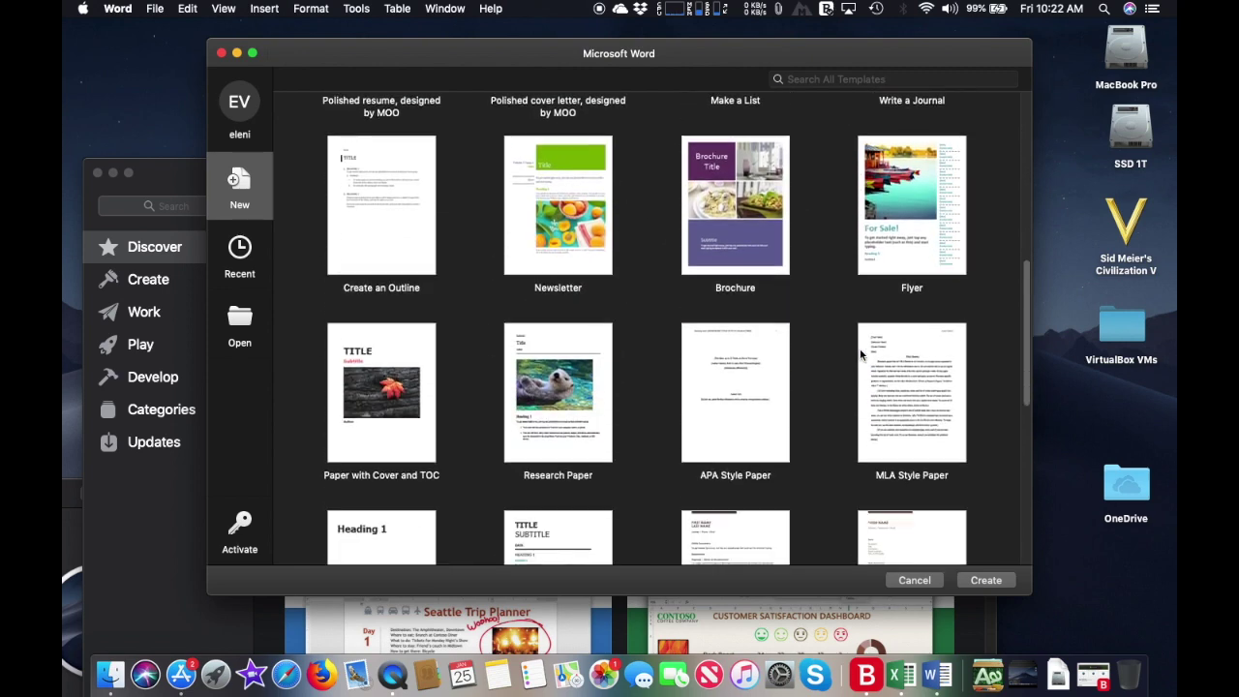
scroll(860, 355, down, 8)
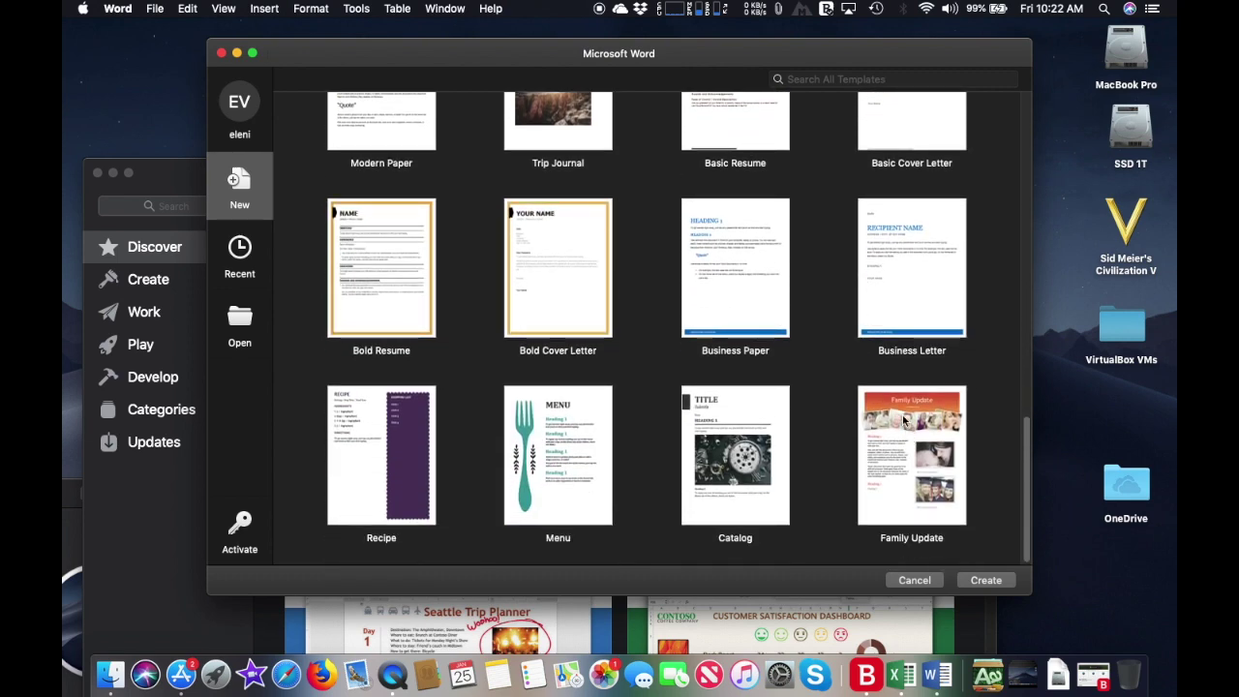
double_click(746, 282)
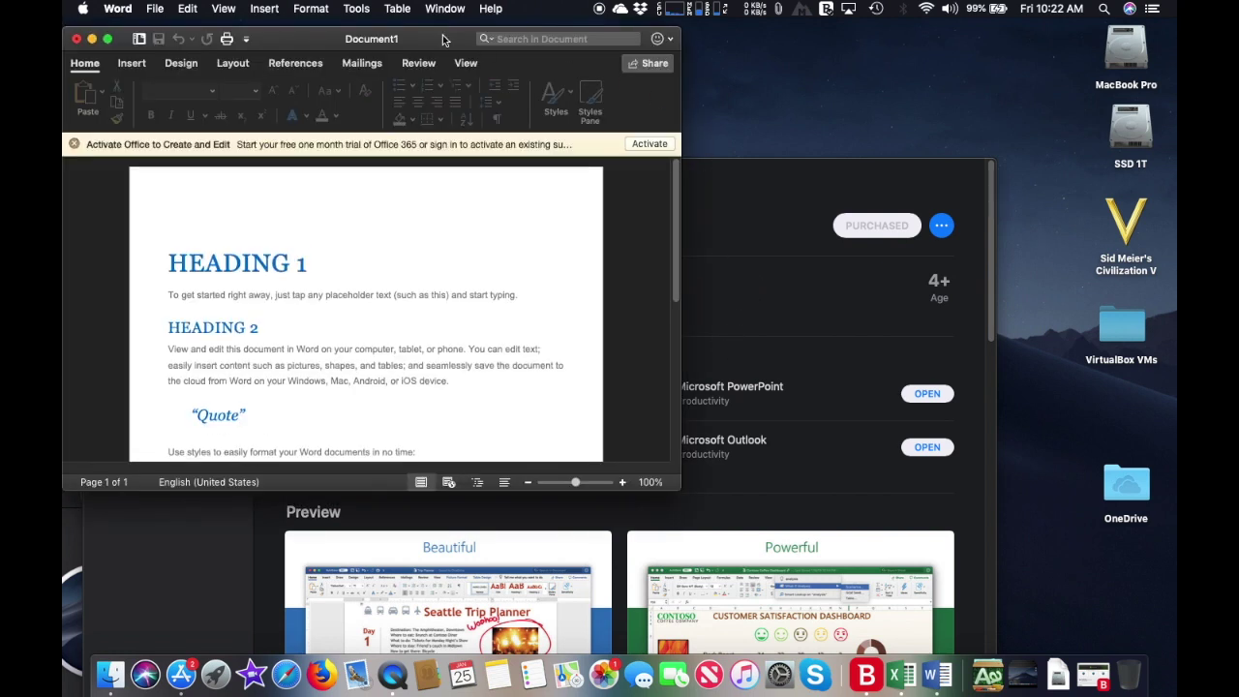
View the Business Paper document full screen, scroll through it, then quit Word
click(109, 40)
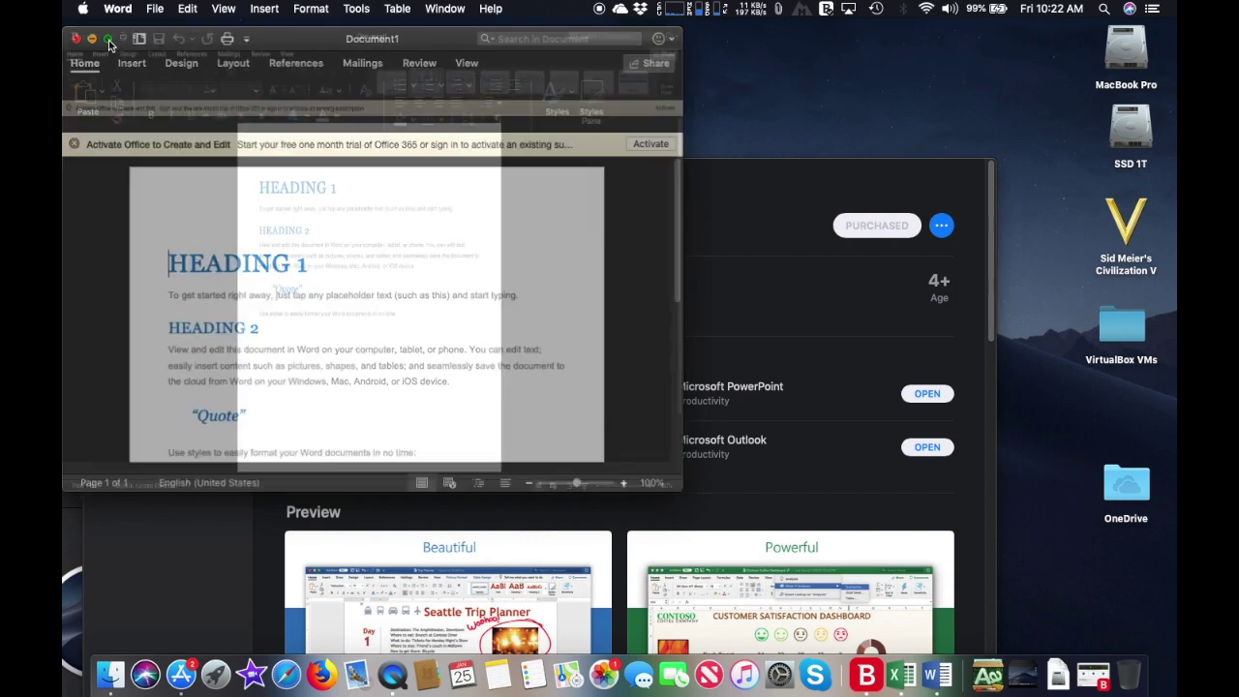
scroll(655, 312, down, 2)
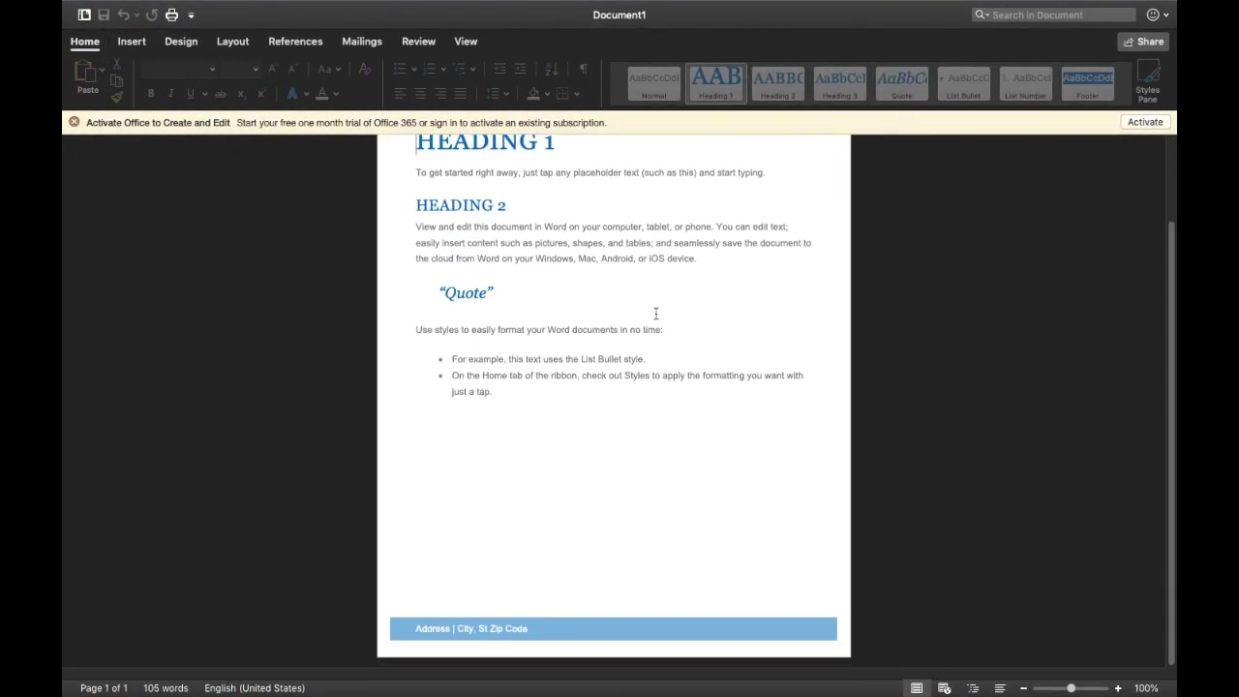
scroll(655, 313, up, 2)
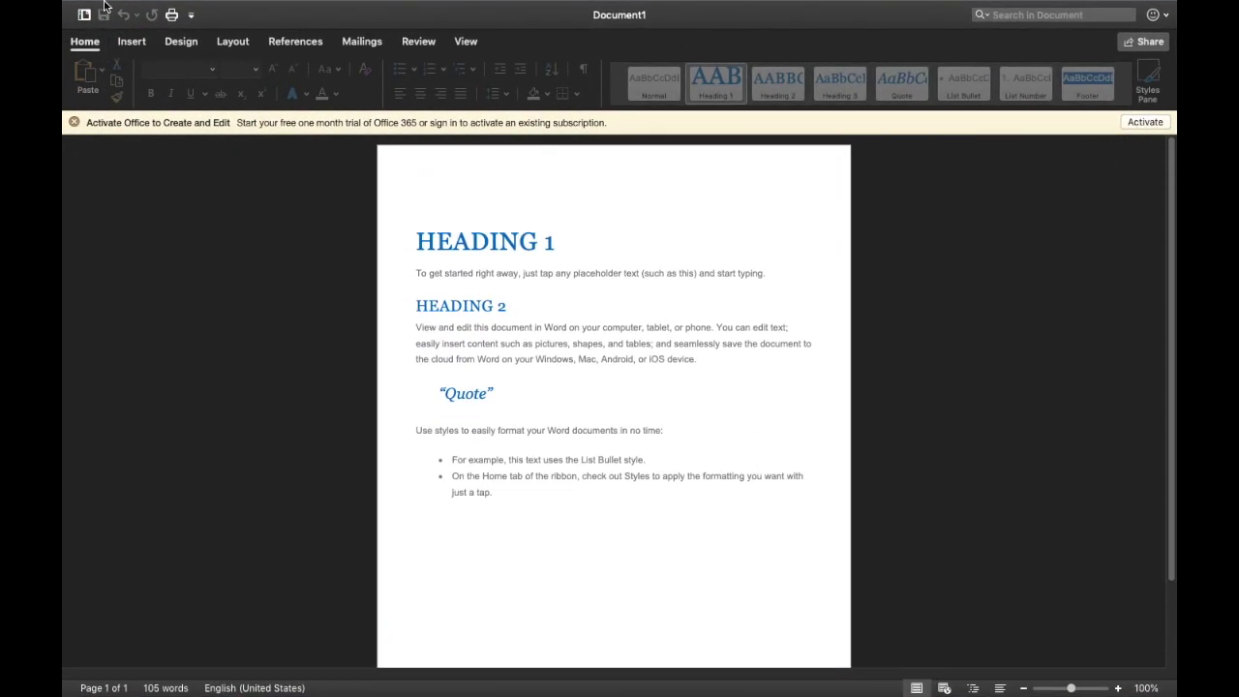
mouse_move(68, 7)
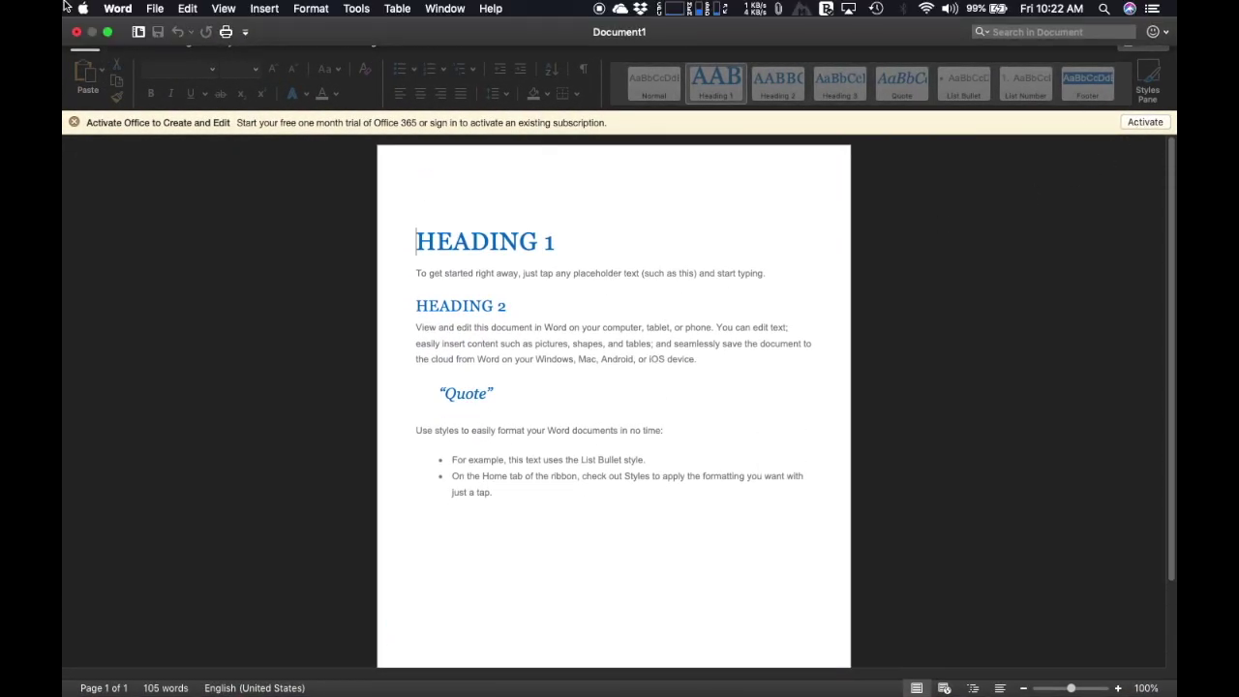
click(116, 9)
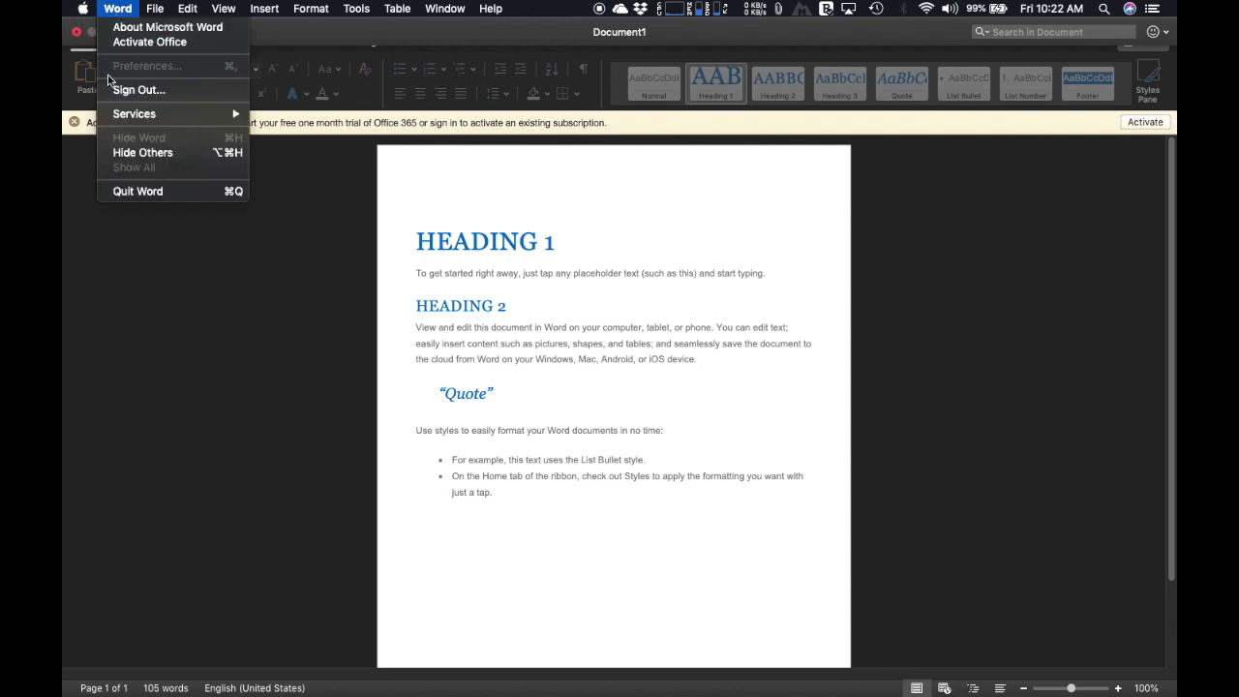
click(137, 191)
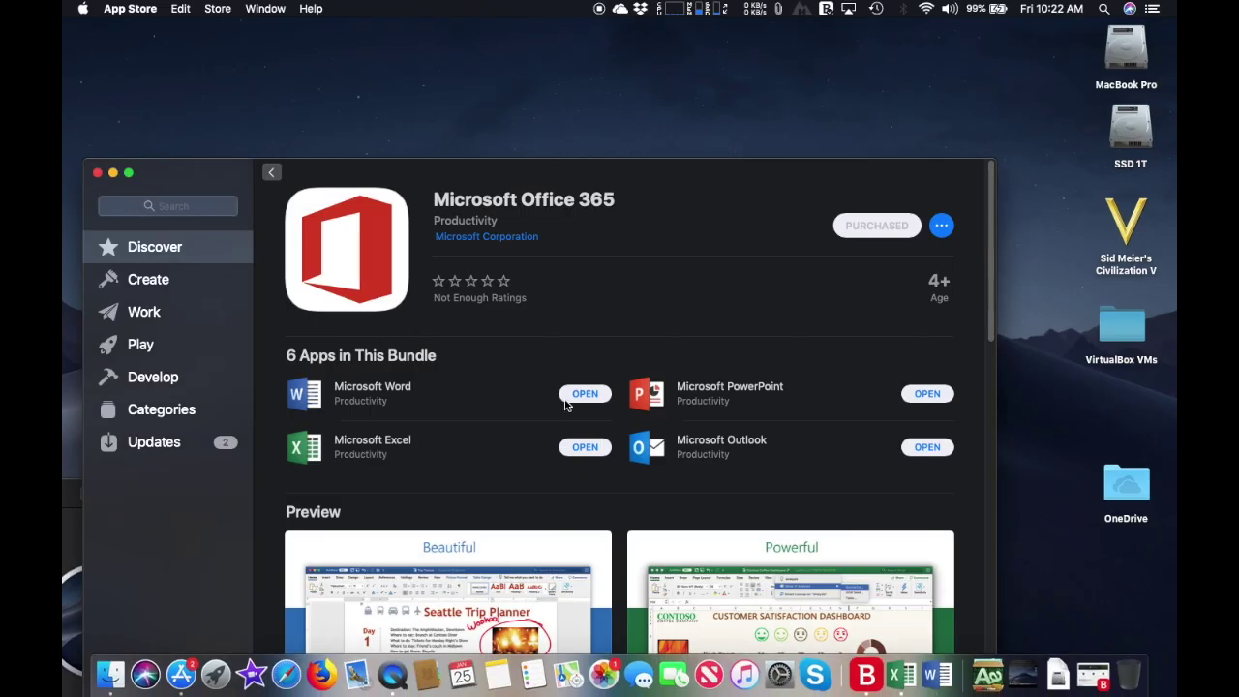
Launch PowerPoint, skip its setup prompts, create a Vapor Trail presentation, then quit
click(927, 394)
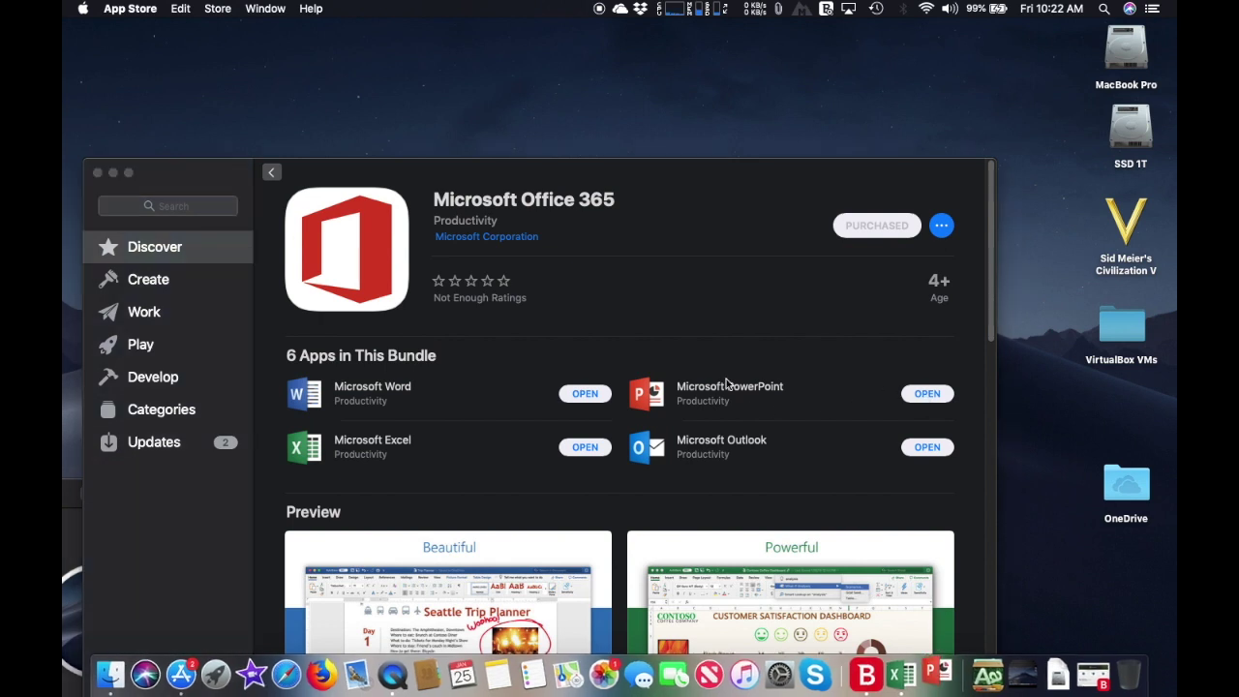
click(635, 524)
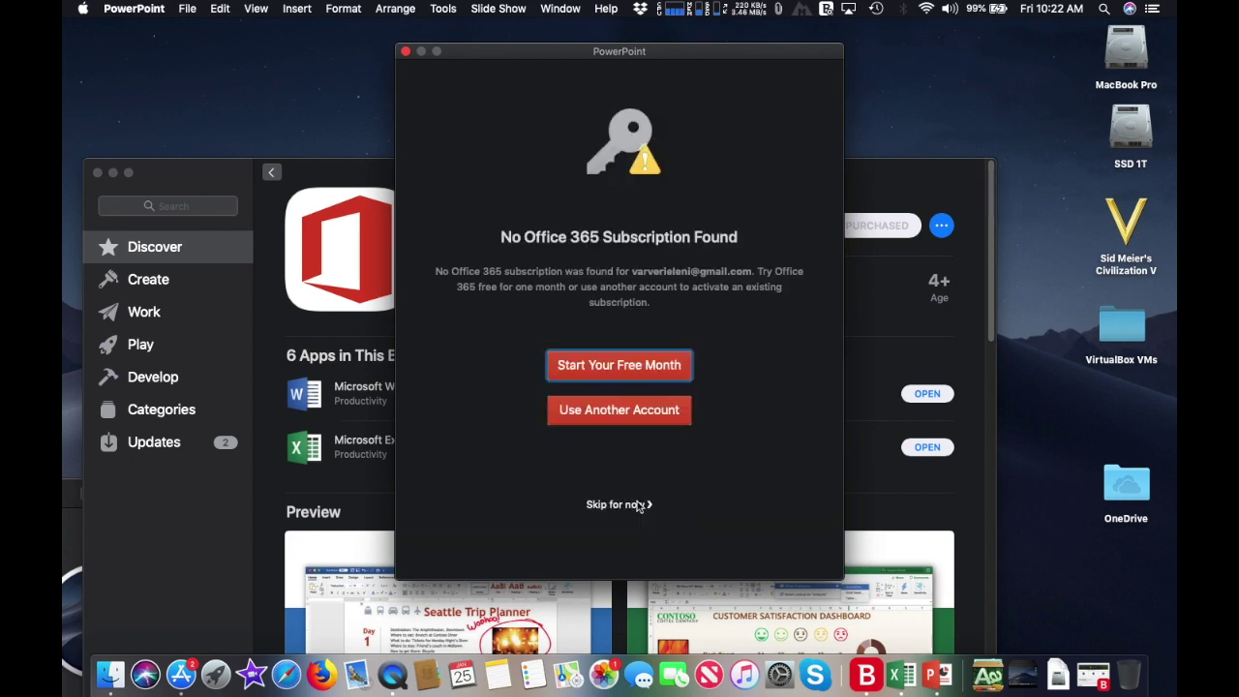
click(639, 506)
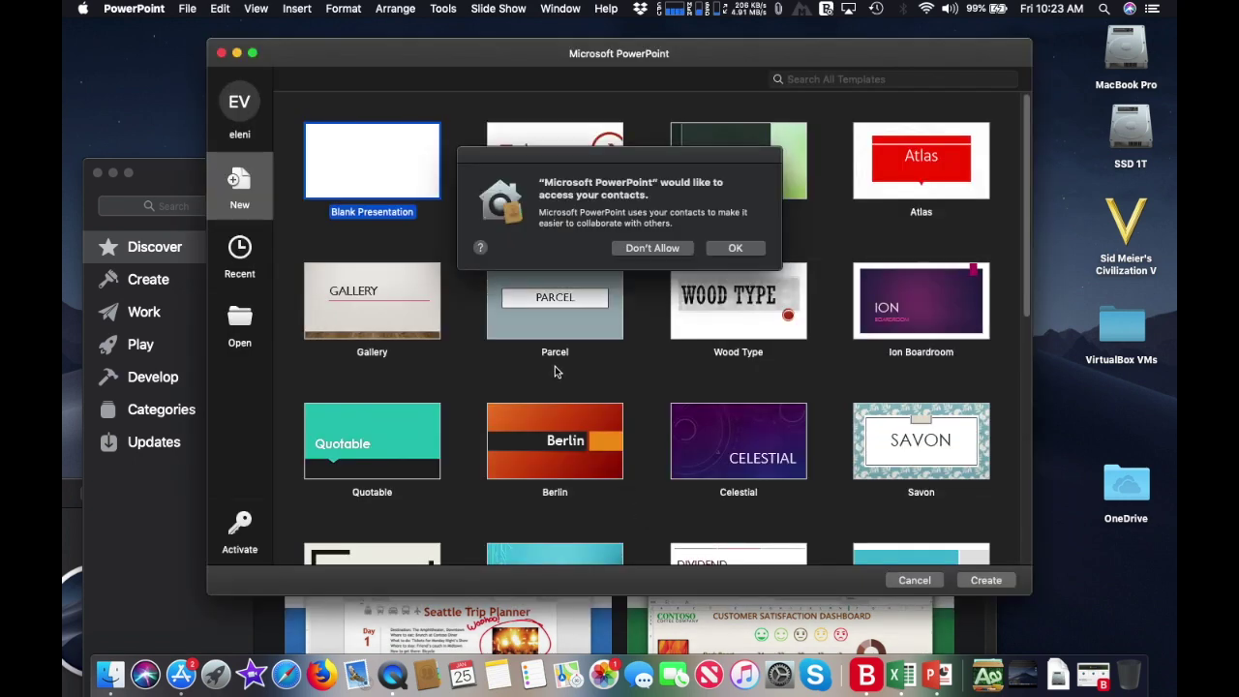
click(673, 251)
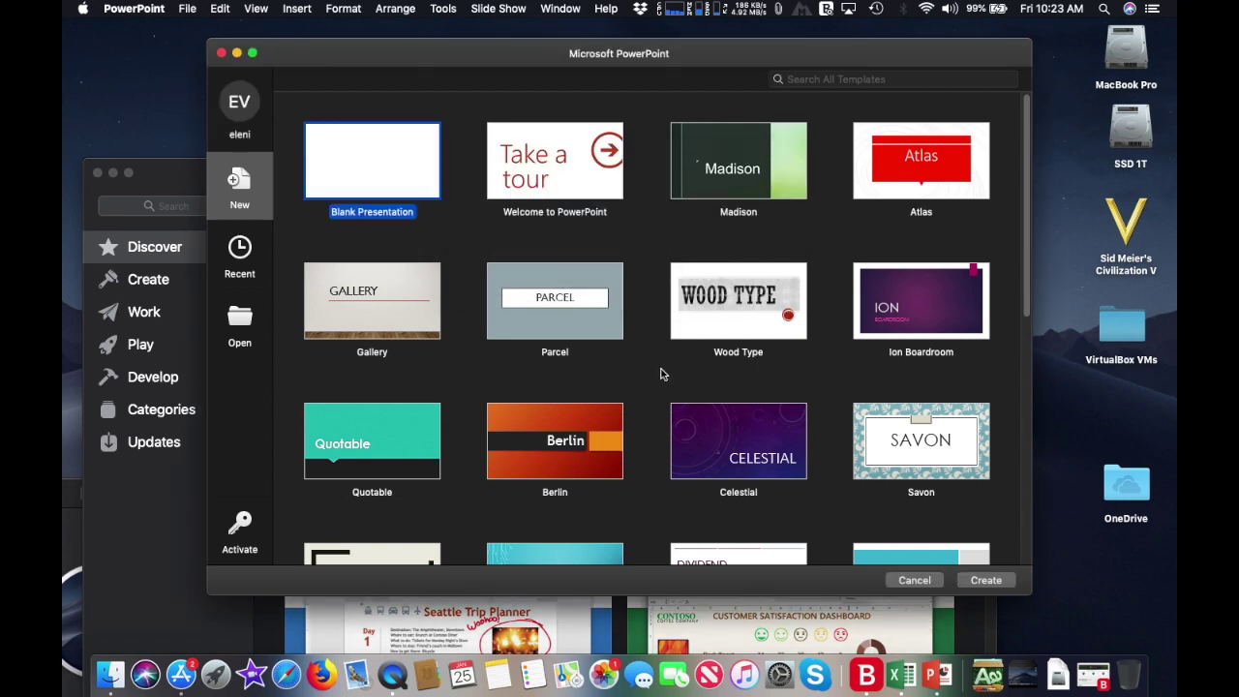
scroll(661, 374, down, 10)
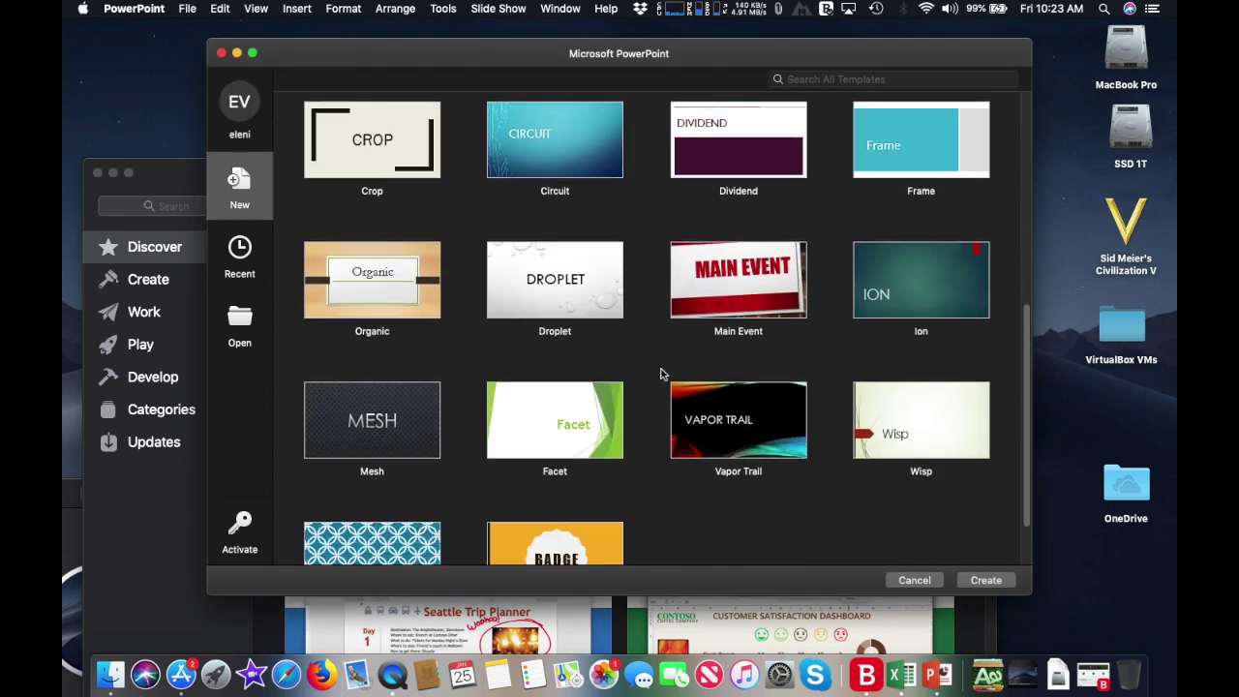
scroll(661, 373, down, 3)
double_click(717, 340)
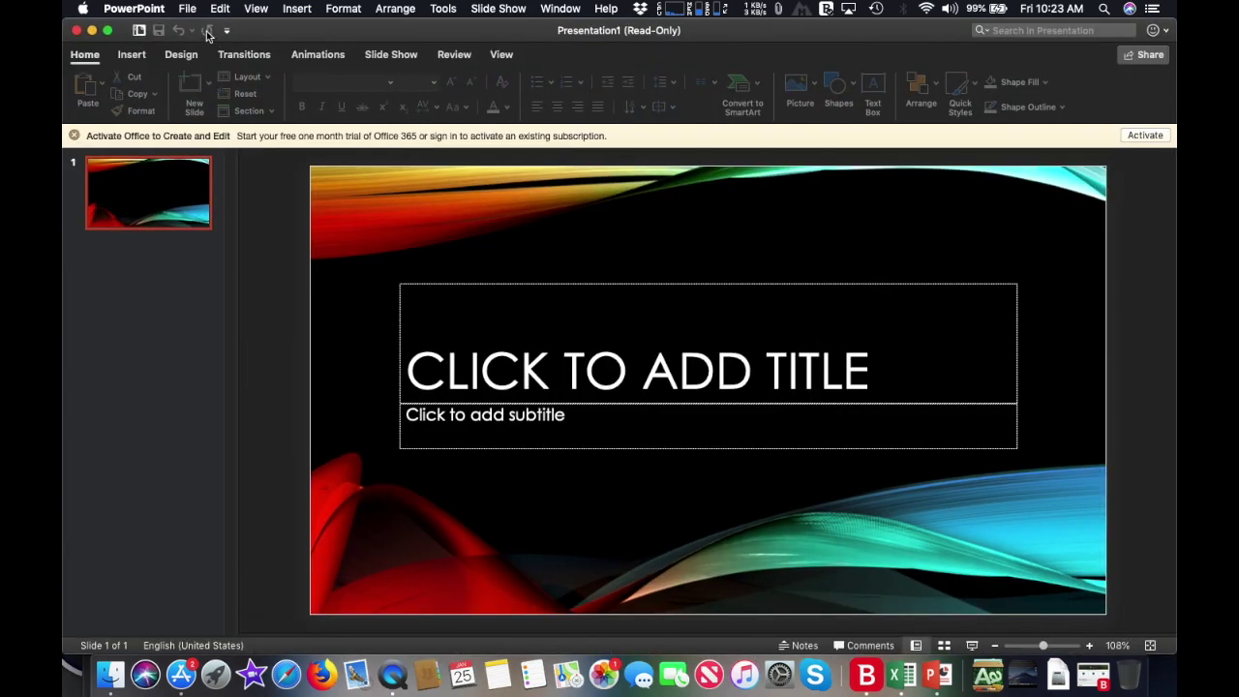
click(135, 8)
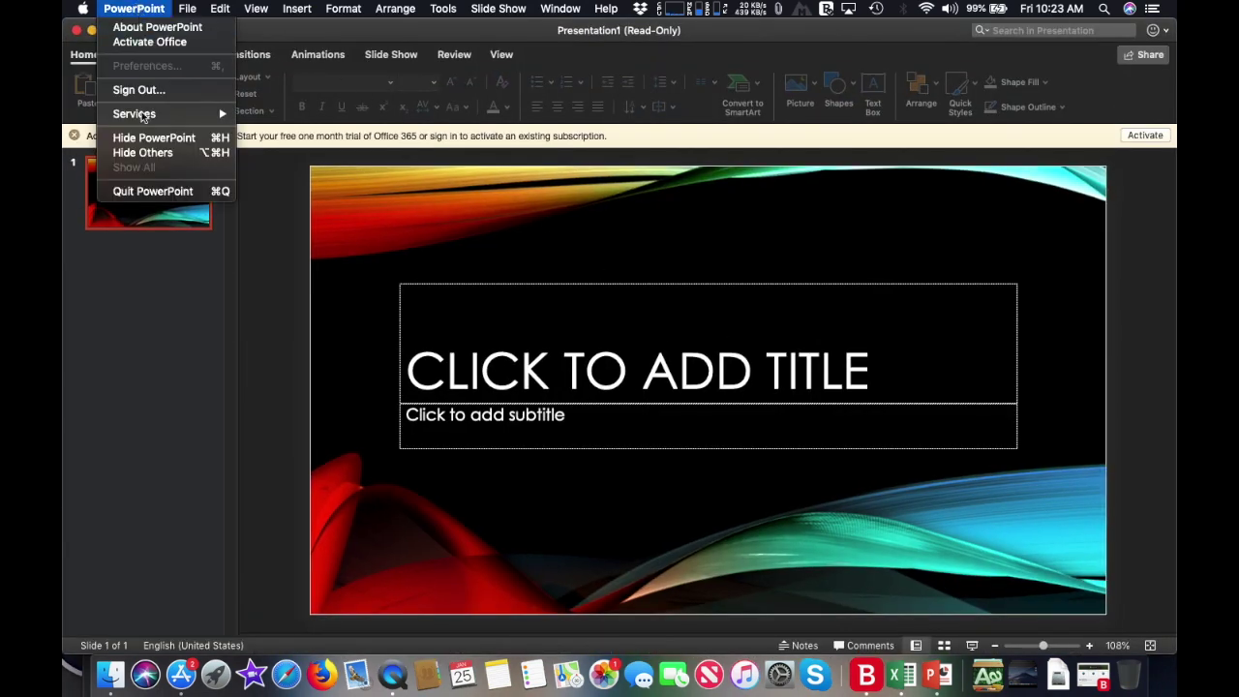
click(153, 192)
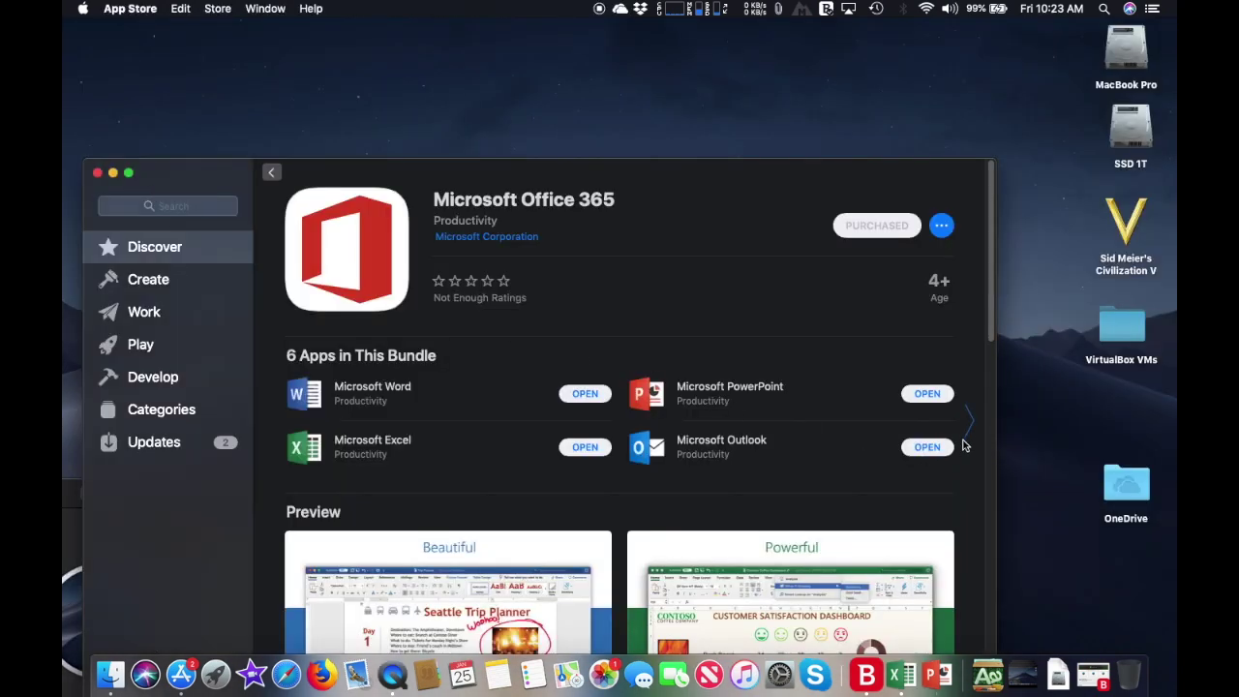
Launch Outlook, allow enhanced error reporting at the empty Inbox, then quit Outlook
click(933, 446)
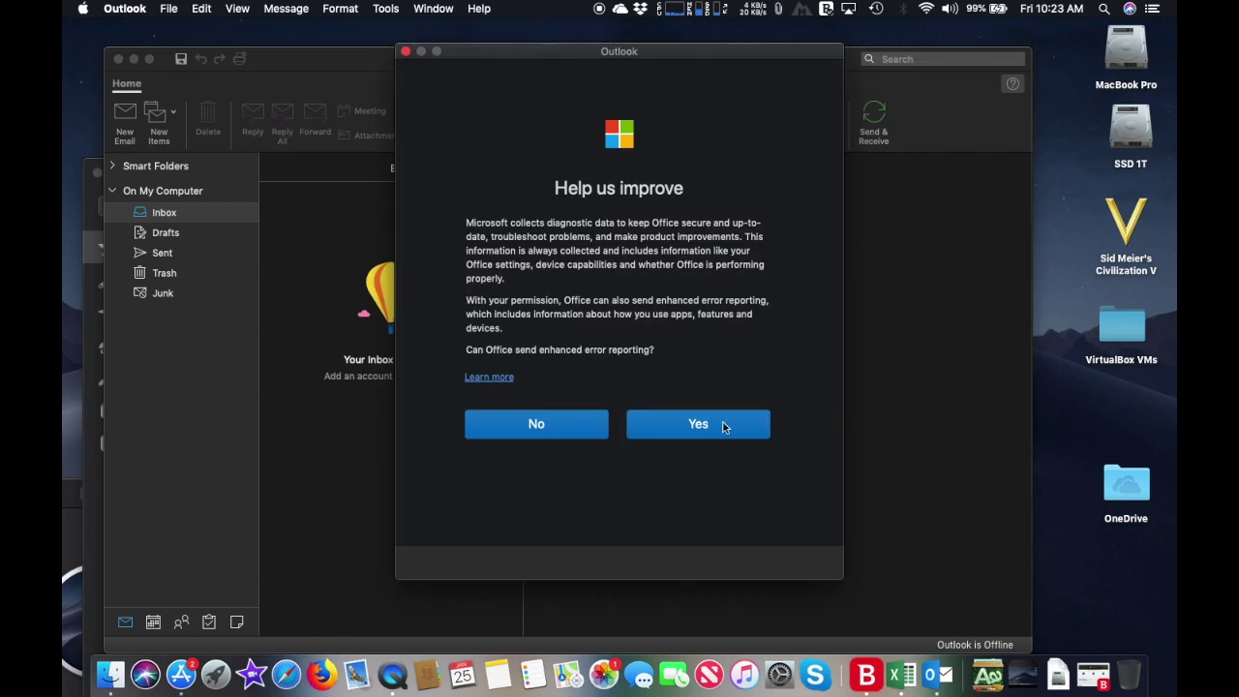
click(691, 423)
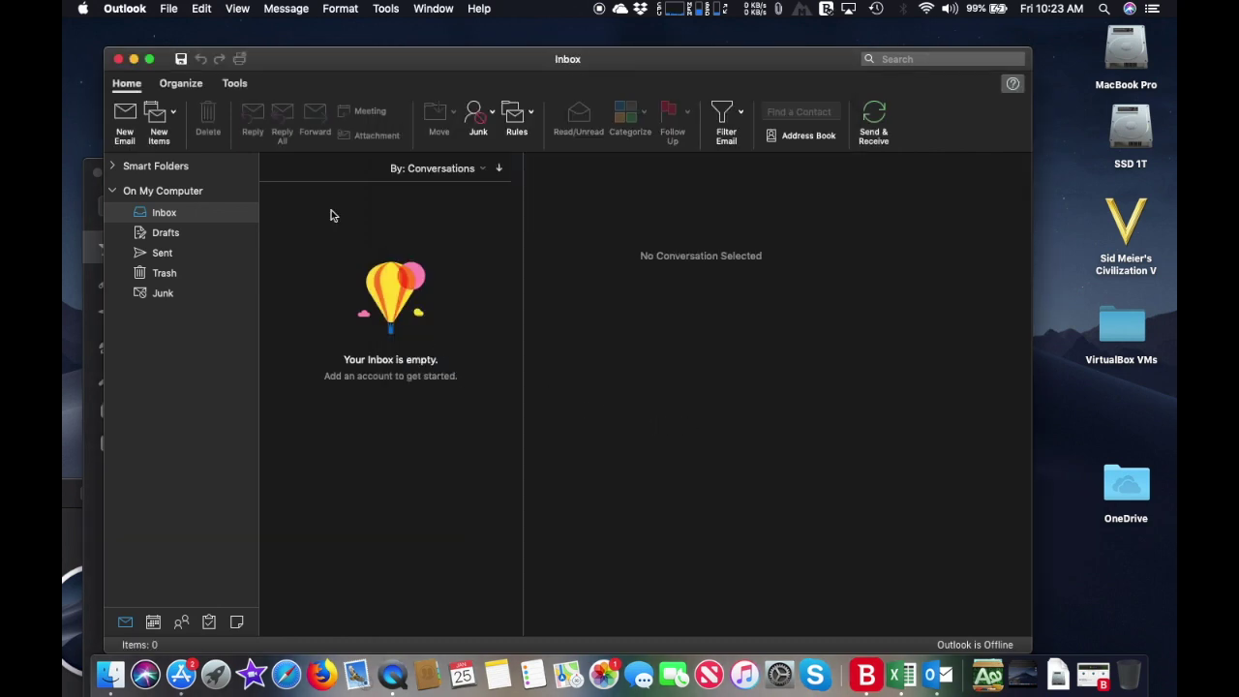
click(125, 9)
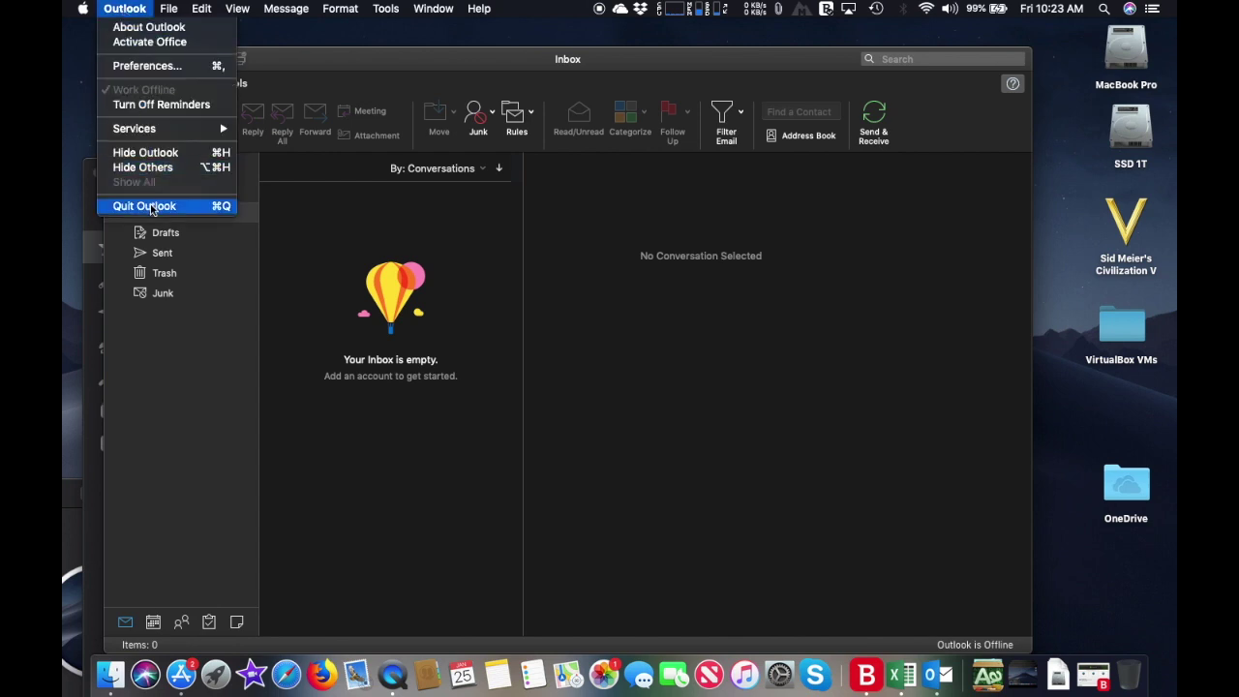
click(145, 206)
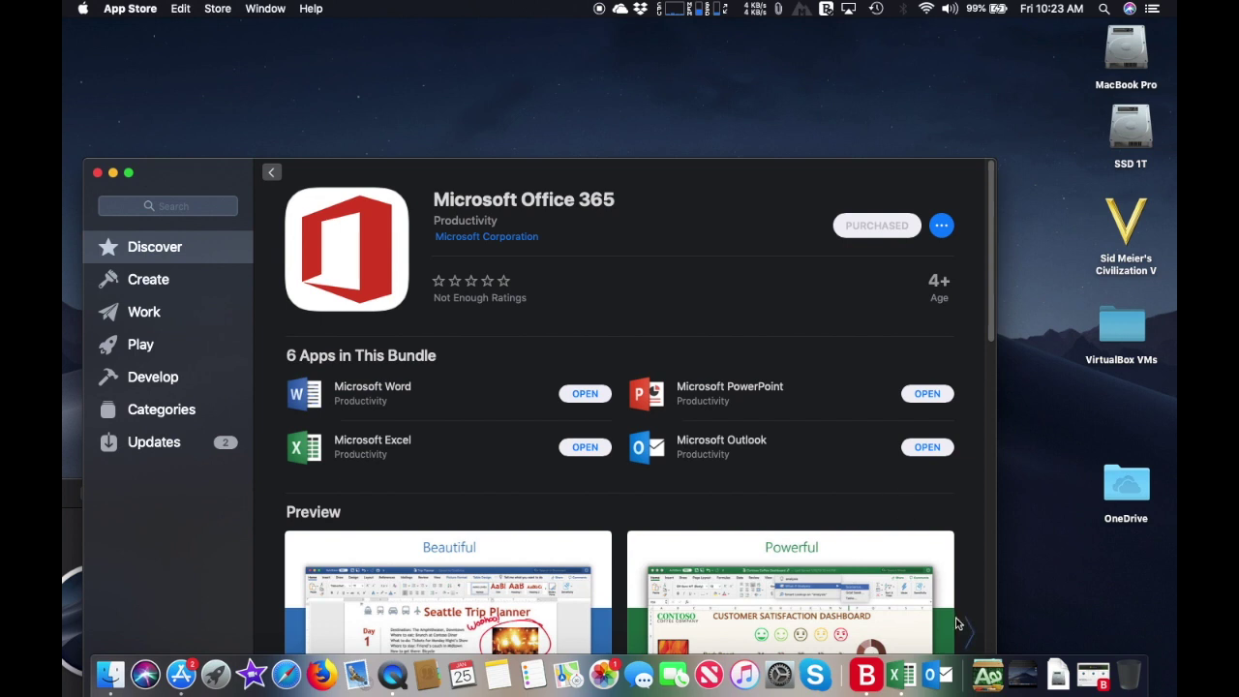
Reveal OneNote in the bundle list, open it to its empty notebook, then quit
click(971, 418)
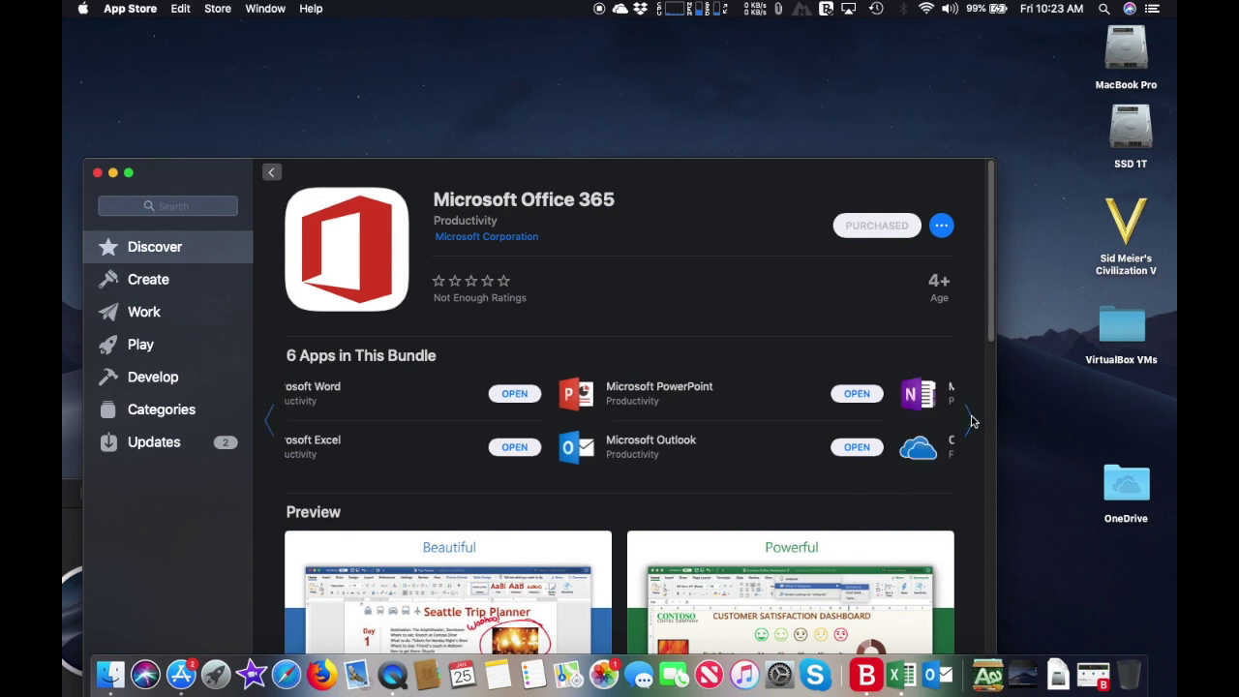
click(929, 394)
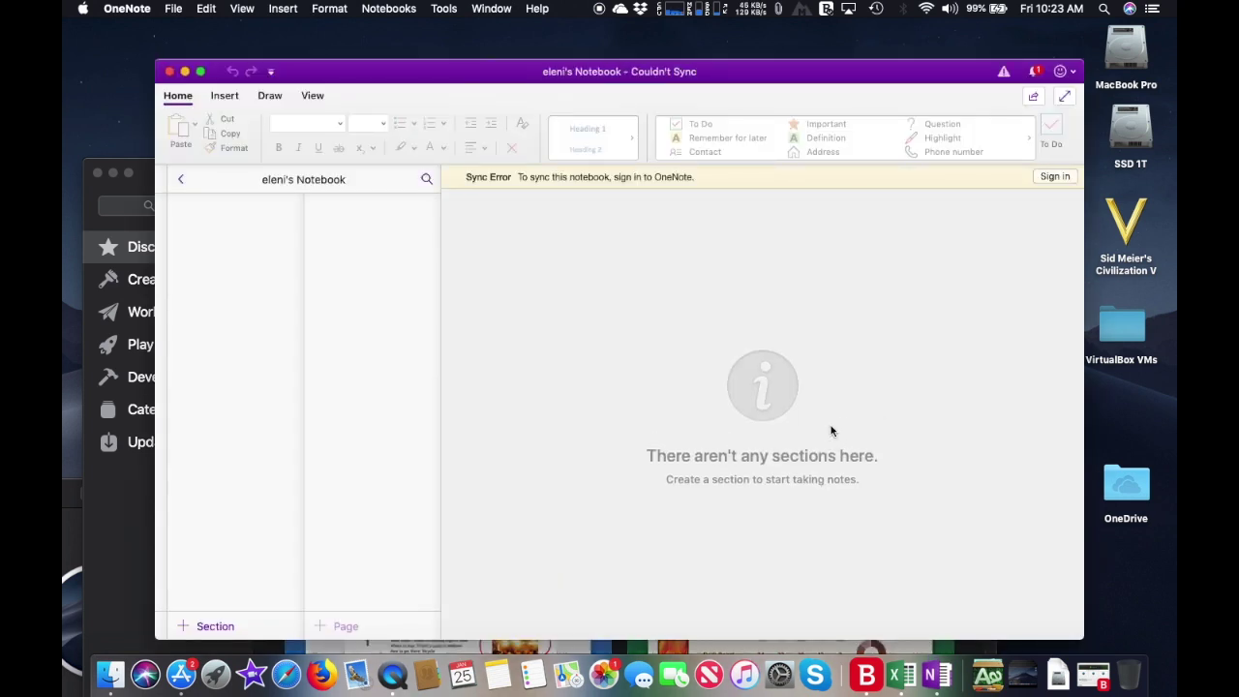
click(144, 9)
click(179, 206)
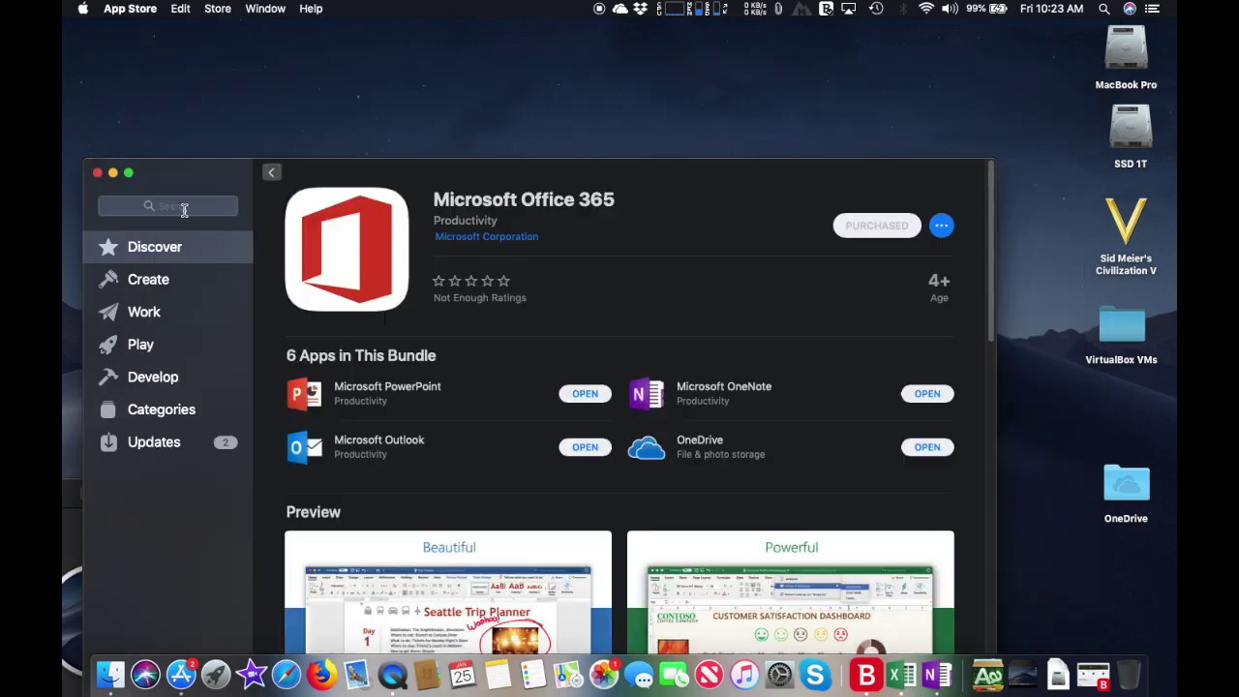
Open the OneDrive folder in Finder and open Document1.docx in Word
click(923, 451)
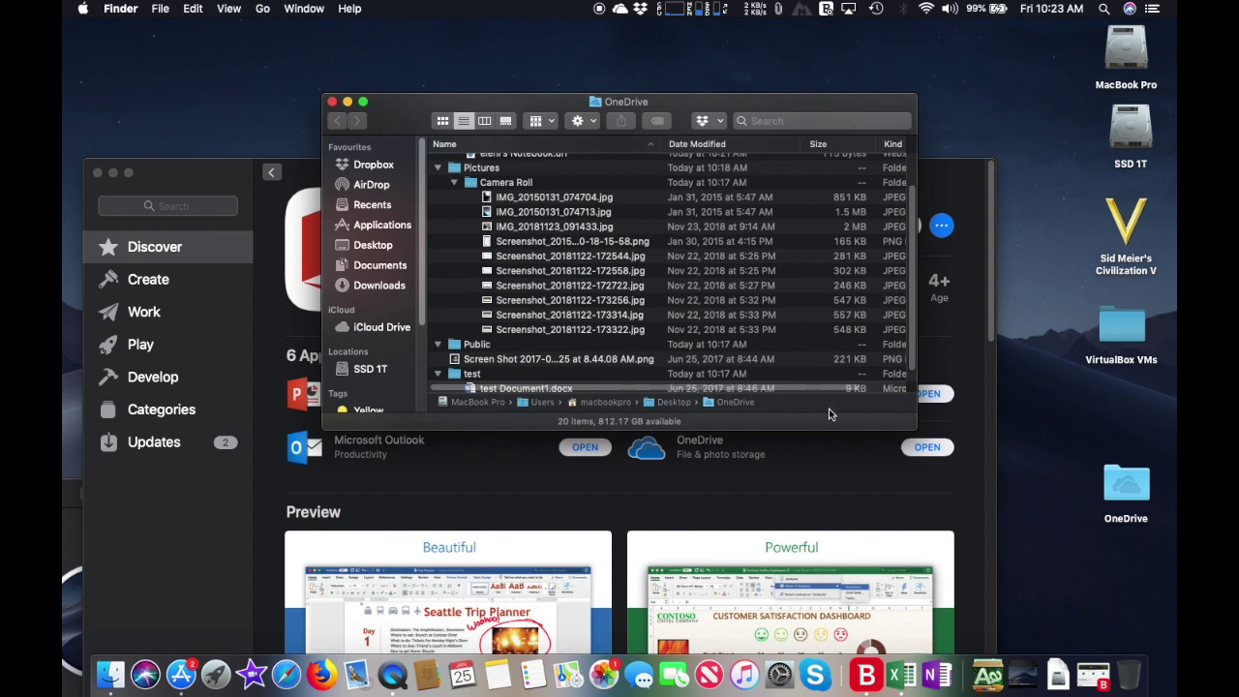
scroll(687, 329, down, 1)
scroll(688, 329, up, 4)
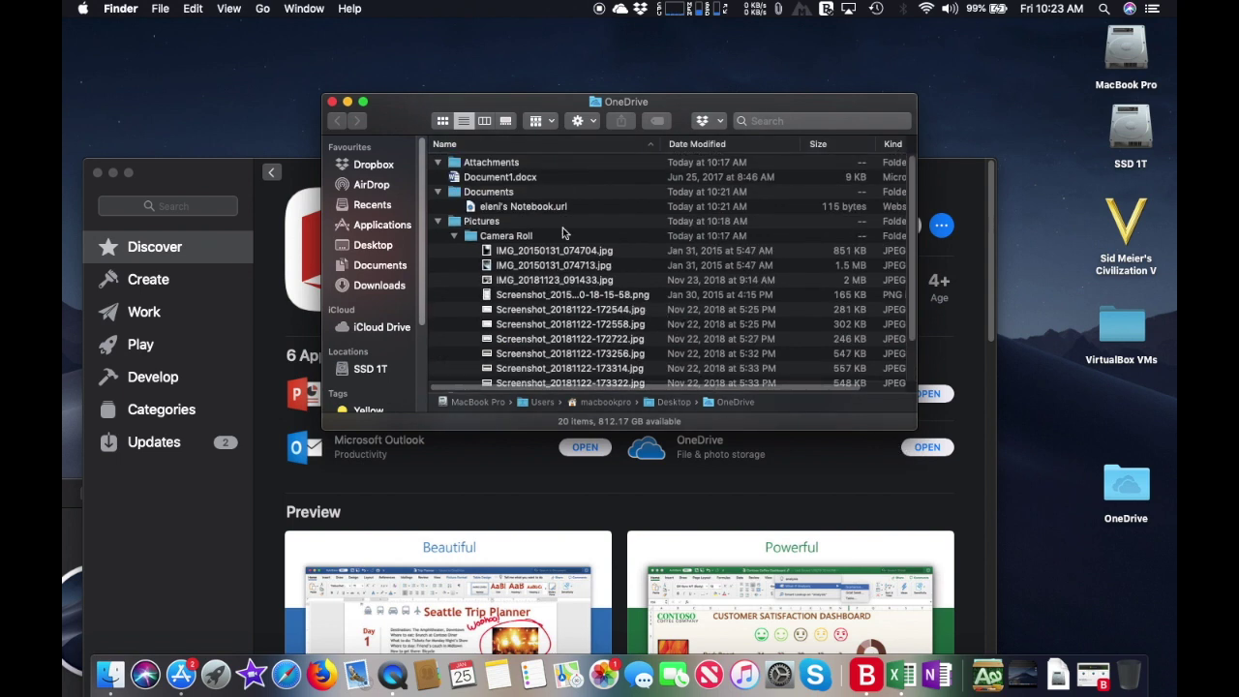
double_click(508, 179)
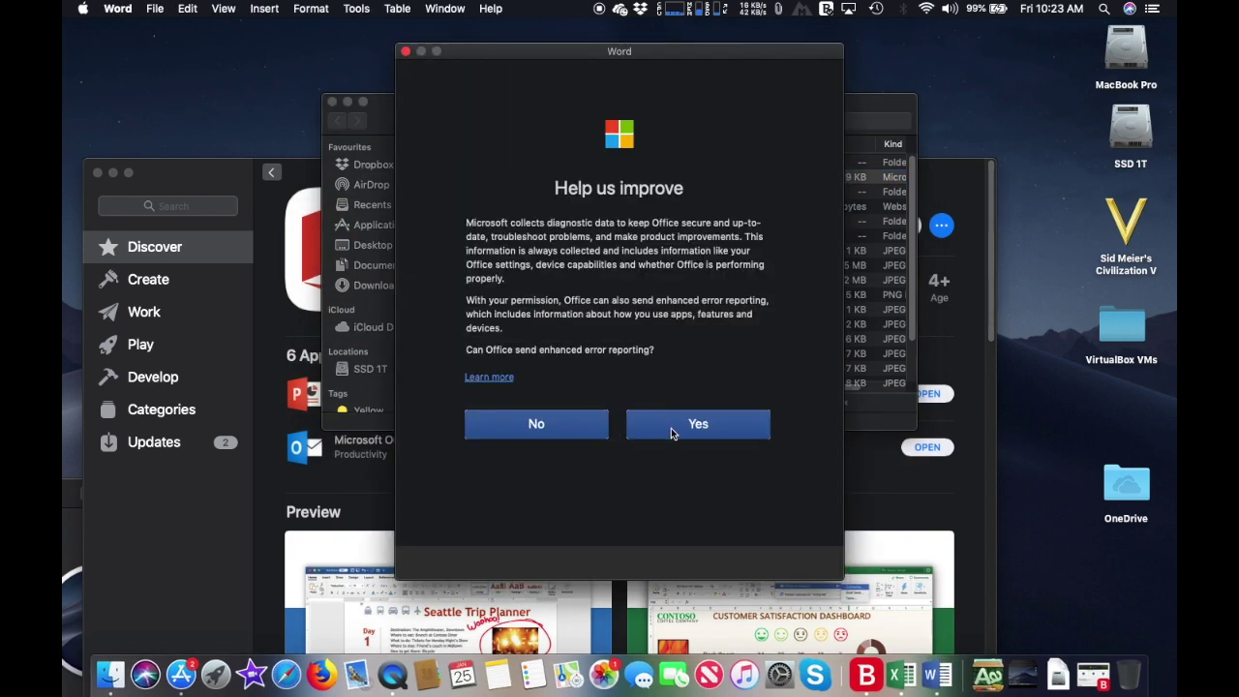
Answer Yes to Word's Help us improve prompt, view Document1 full screen, then quit Word
click(668, 432)
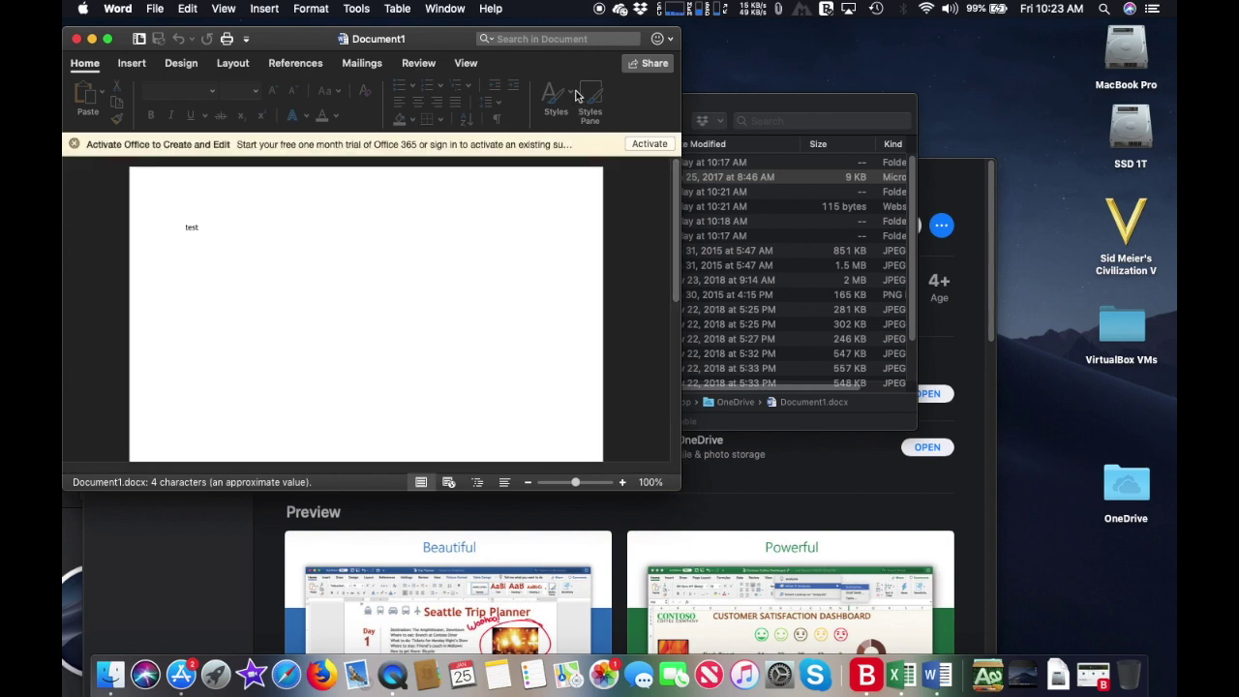
click(108, 41)
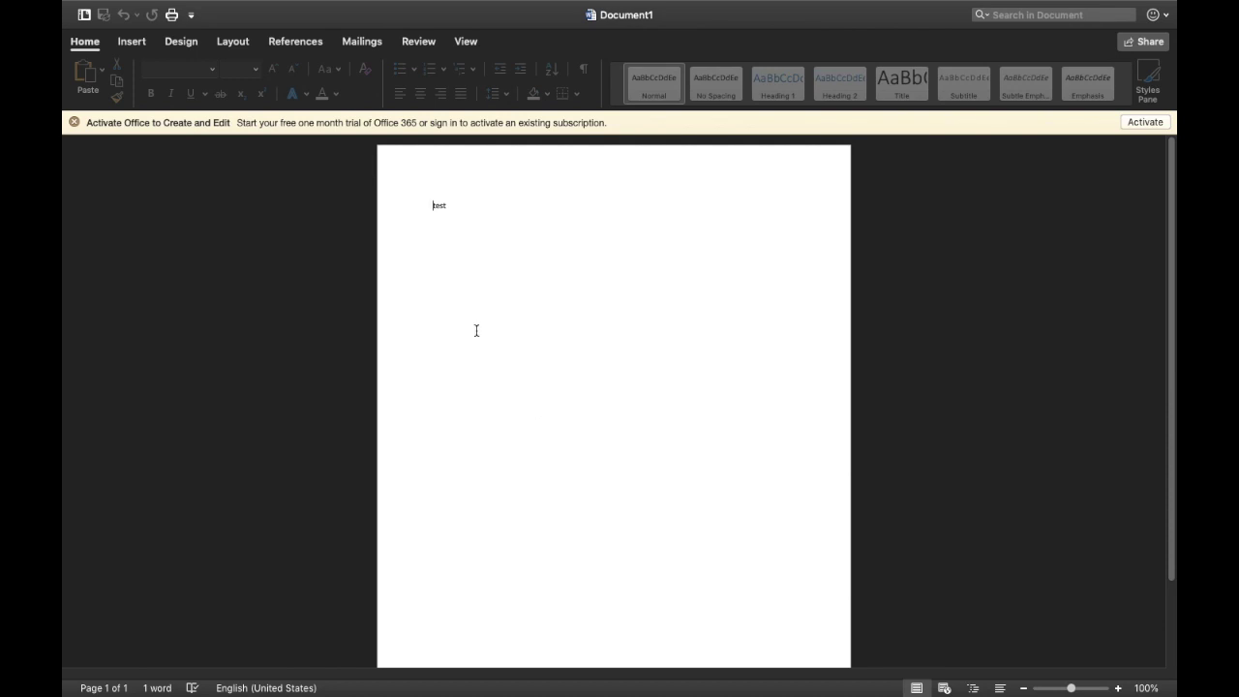
mouse_move(64, 3)
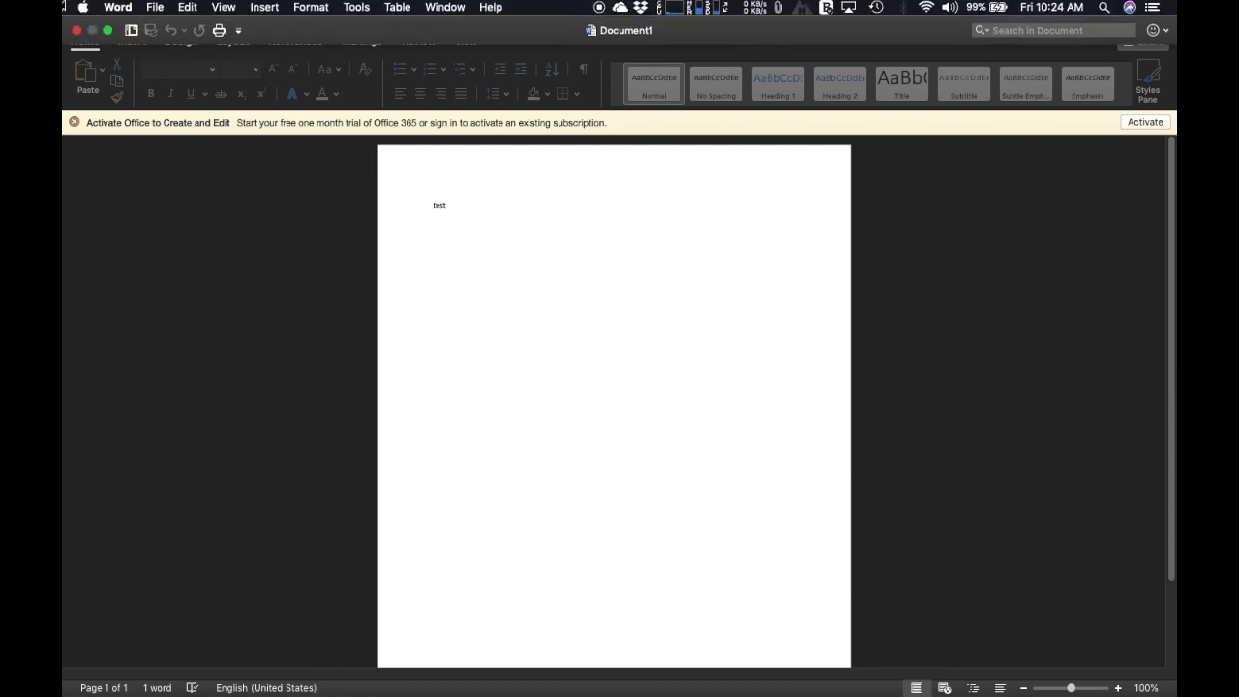
click(118, 9)
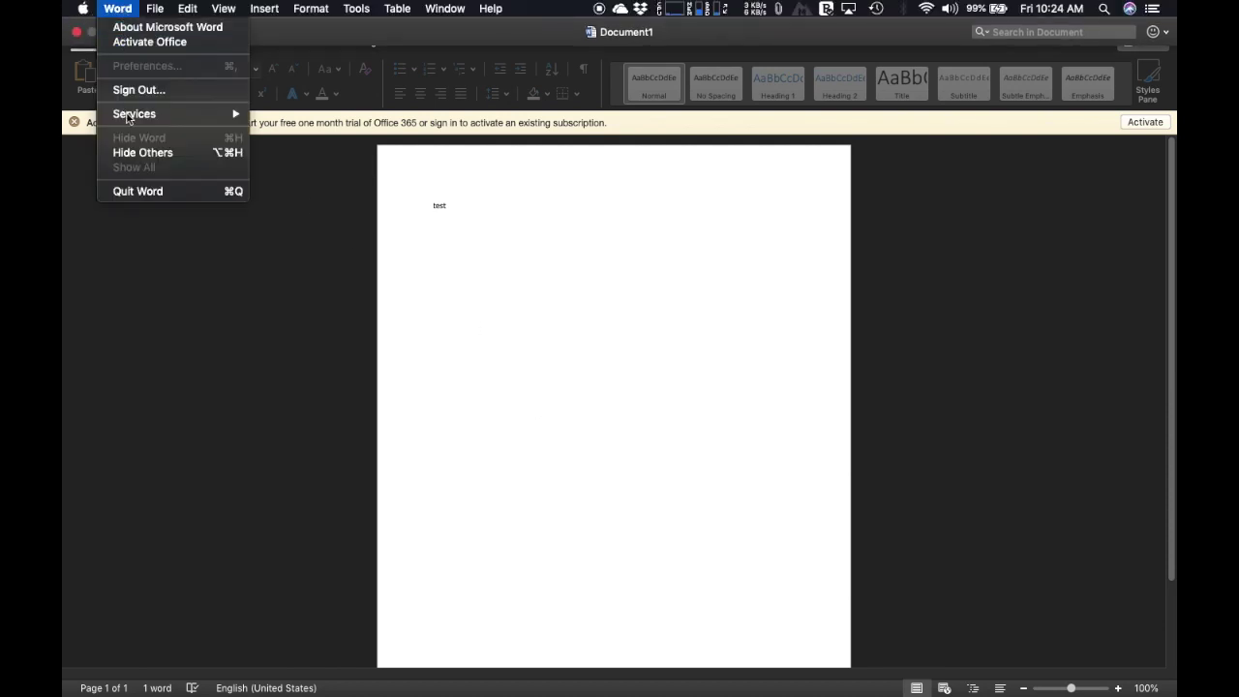
click(132, 191)
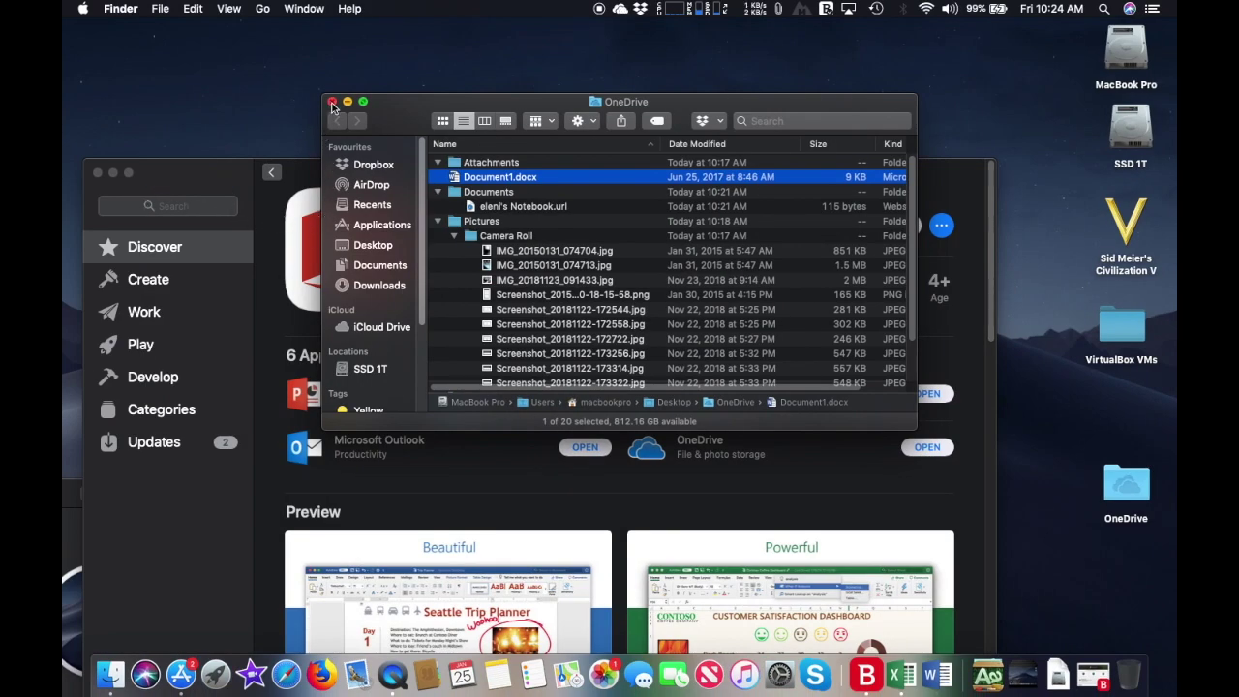
Close the OneDrive Finder window and review the six-app Office 365 bundle list in App Store
click(332, 103)
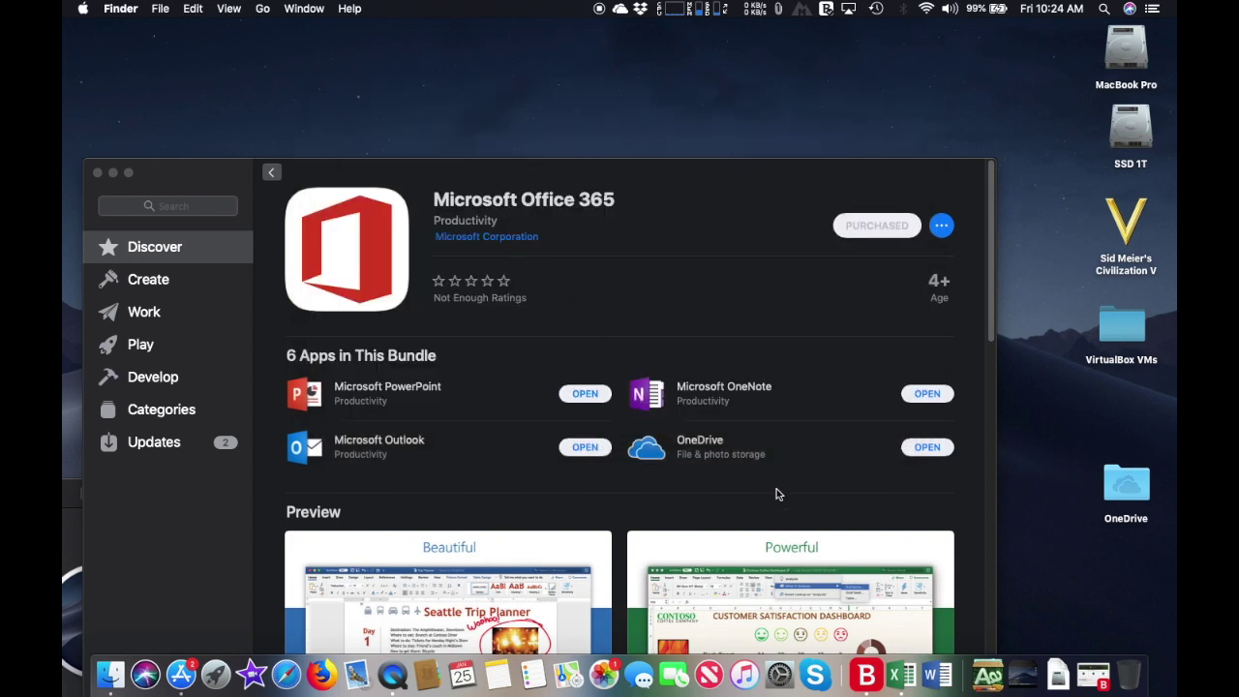
scroll(774, 504, down, 10)
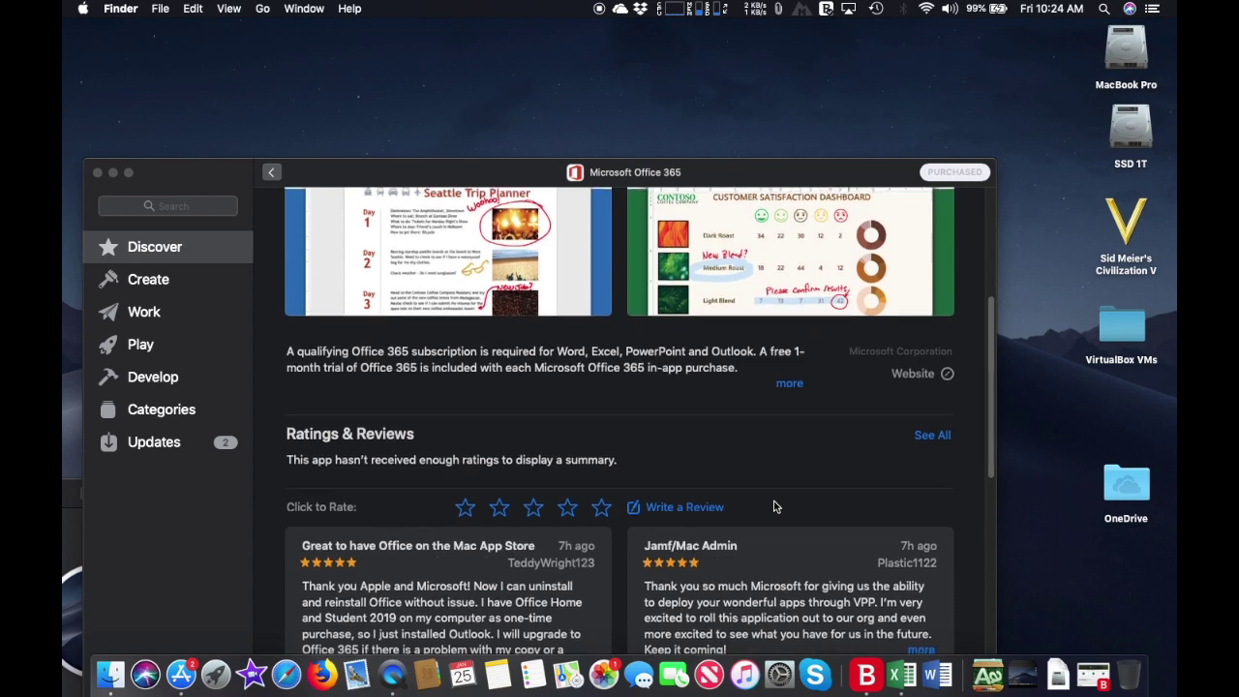
scroll(774, 506, down, 10)
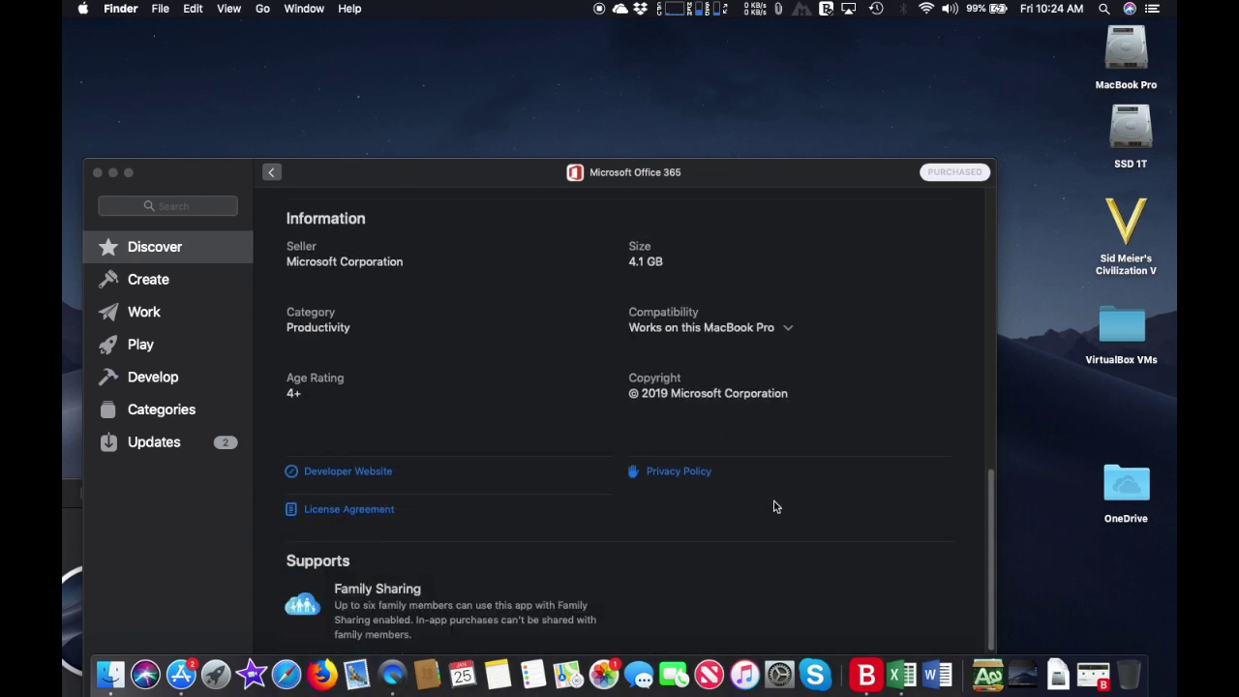
scroll(775, 506, up, 5)
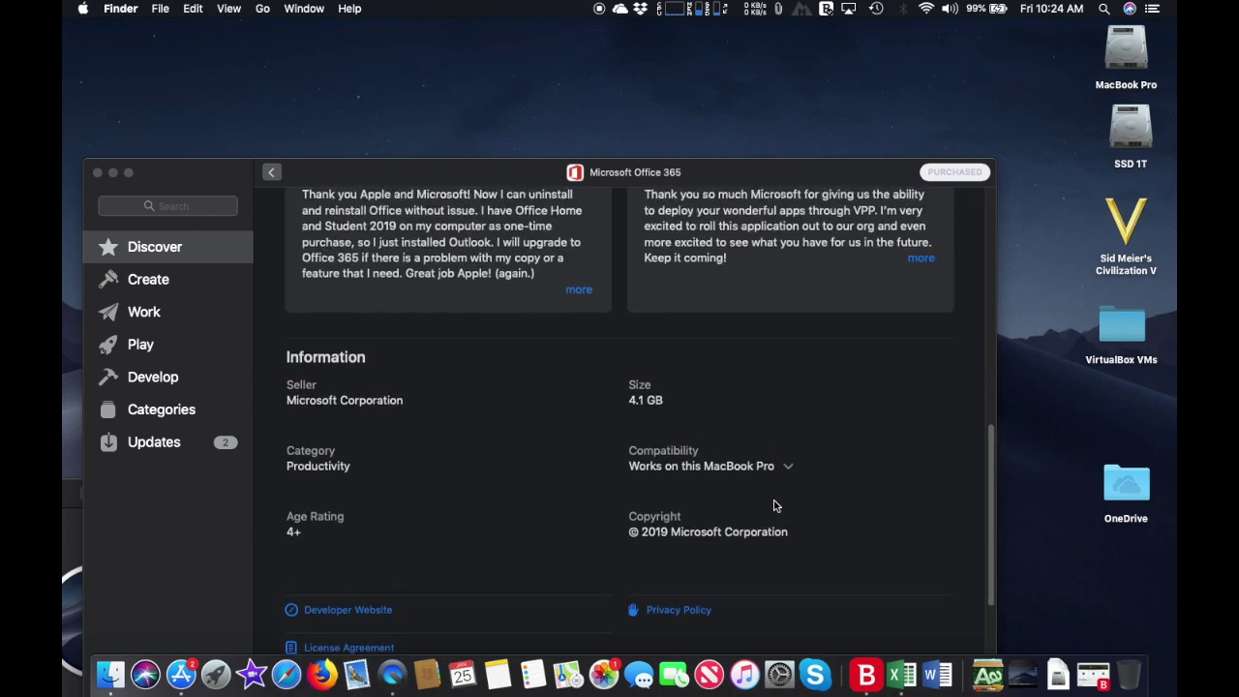
scroll(775, 505, up, 10)
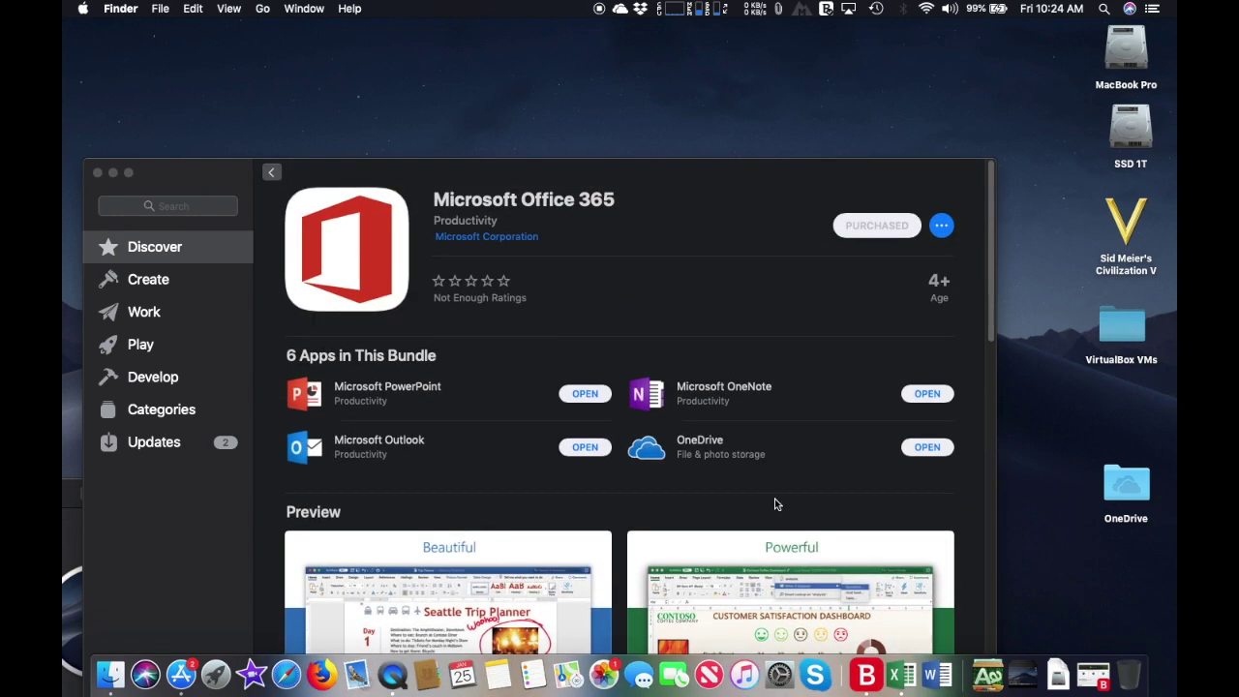